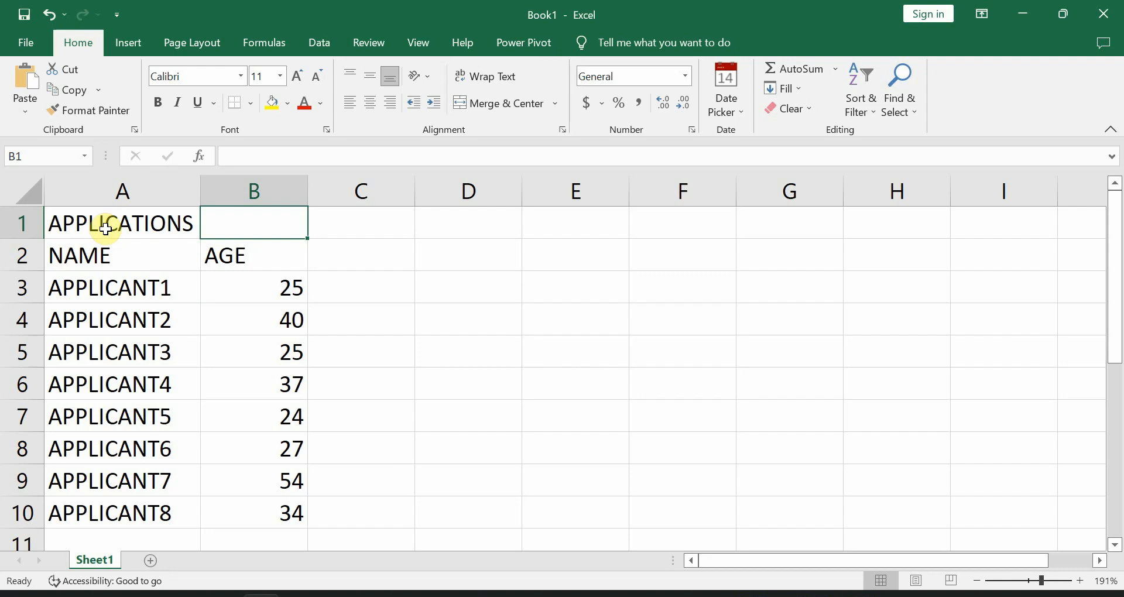
click(108, 226)
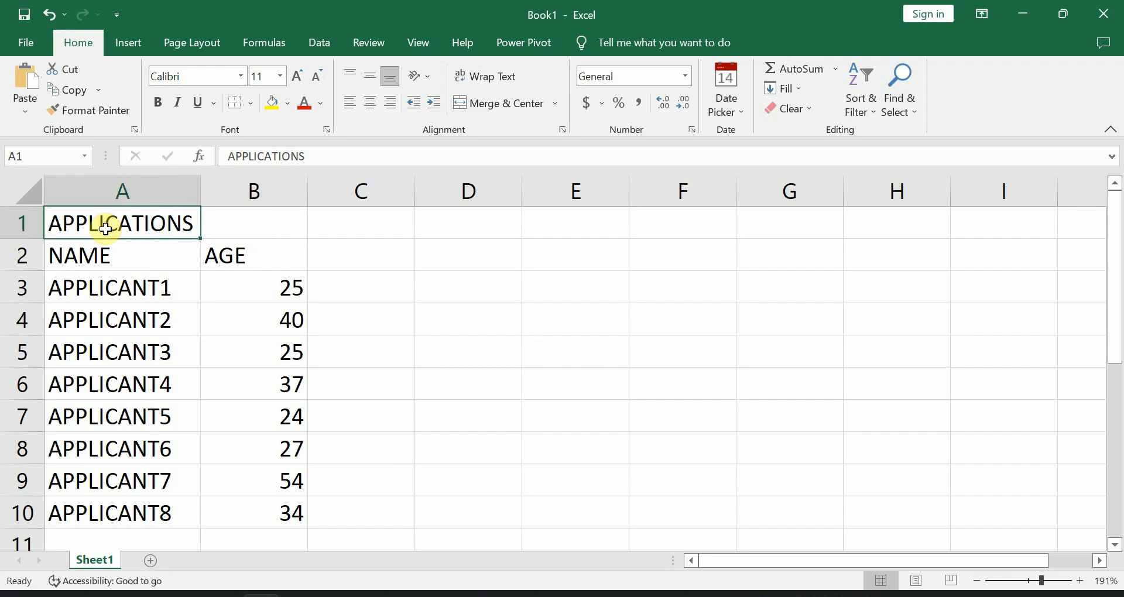
click(119, 280)
click(230, 275)
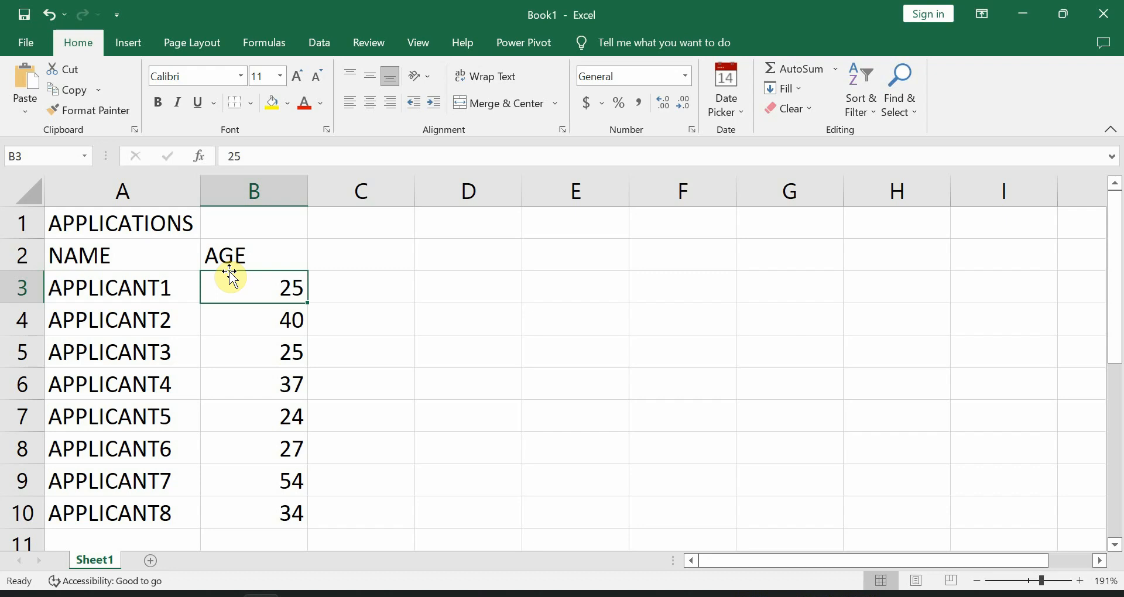
Step: Enter the header ">25<40 INCLUSIVE" in cell C2 and autofit column C to its text
click(342, 263)
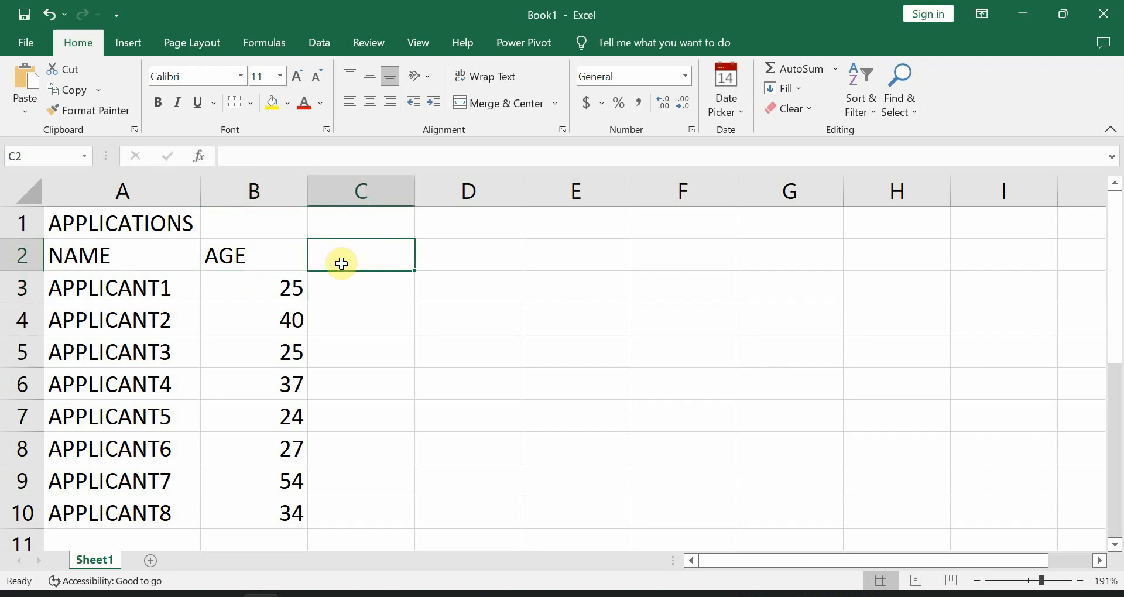
text(>25)
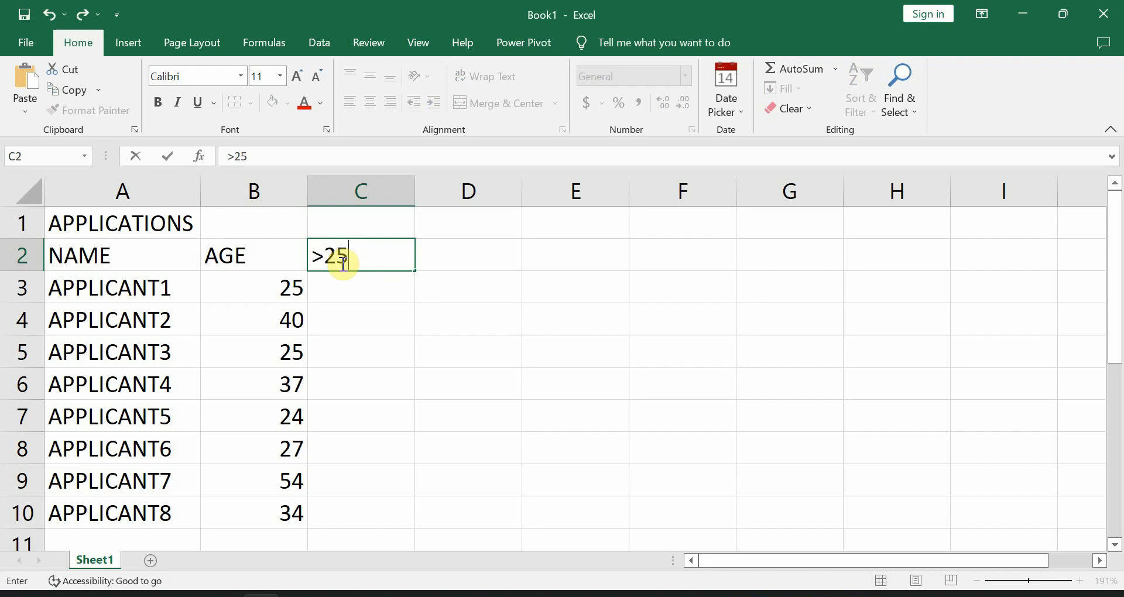
text(<40 INCLUSIVE)
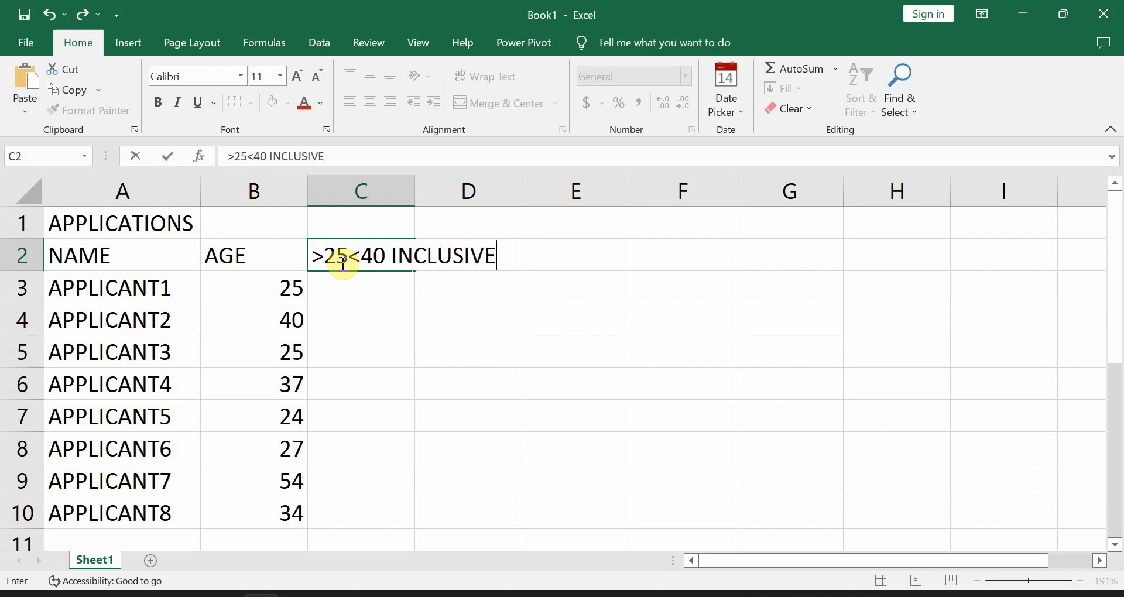
key(Tab)
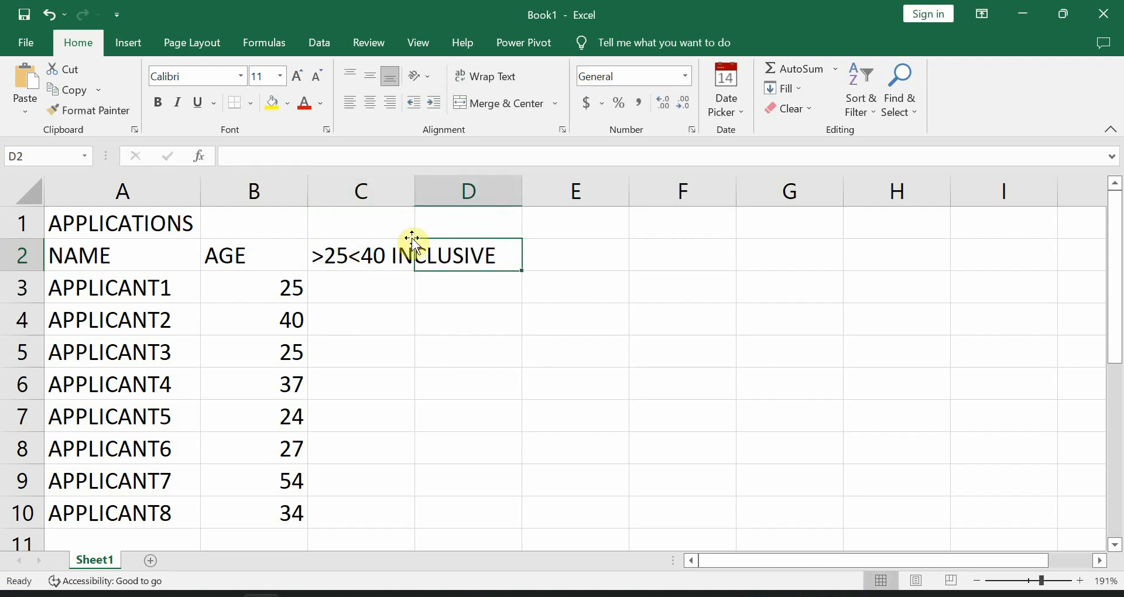
double_click(415, 193)
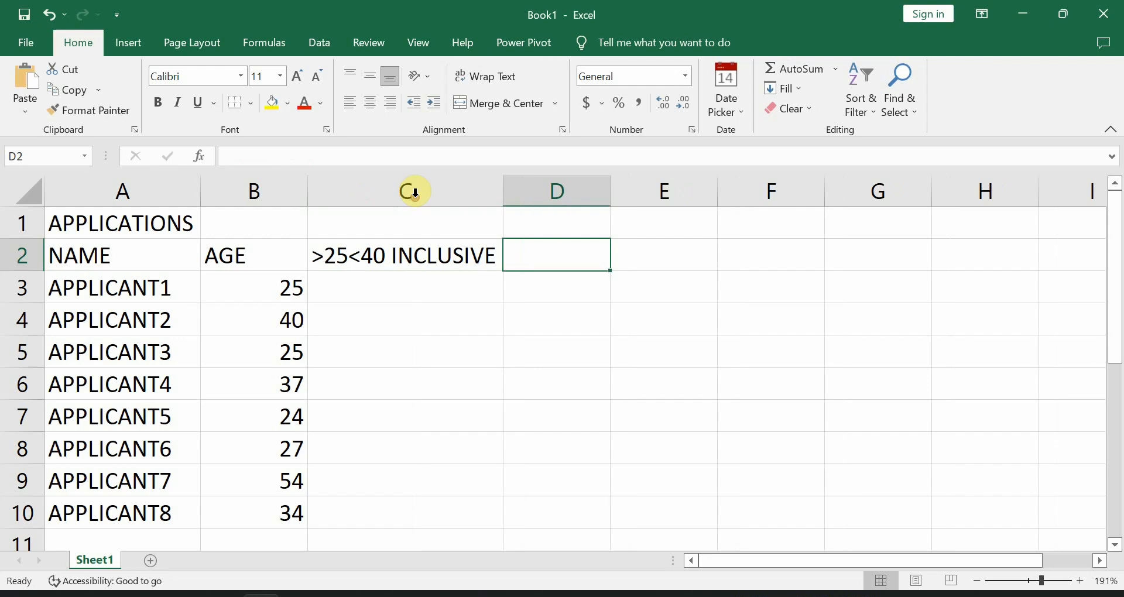
Step: Start a formula in cell C3 with an AND function whose first argument opens a nested IF function
click(438, 293)
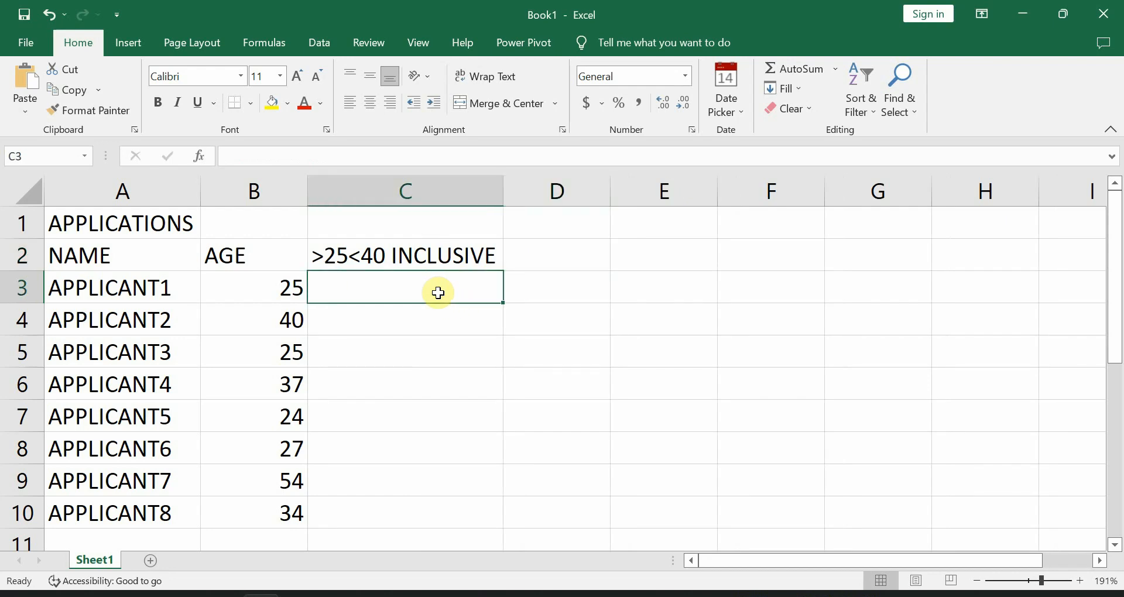
text(=AND)
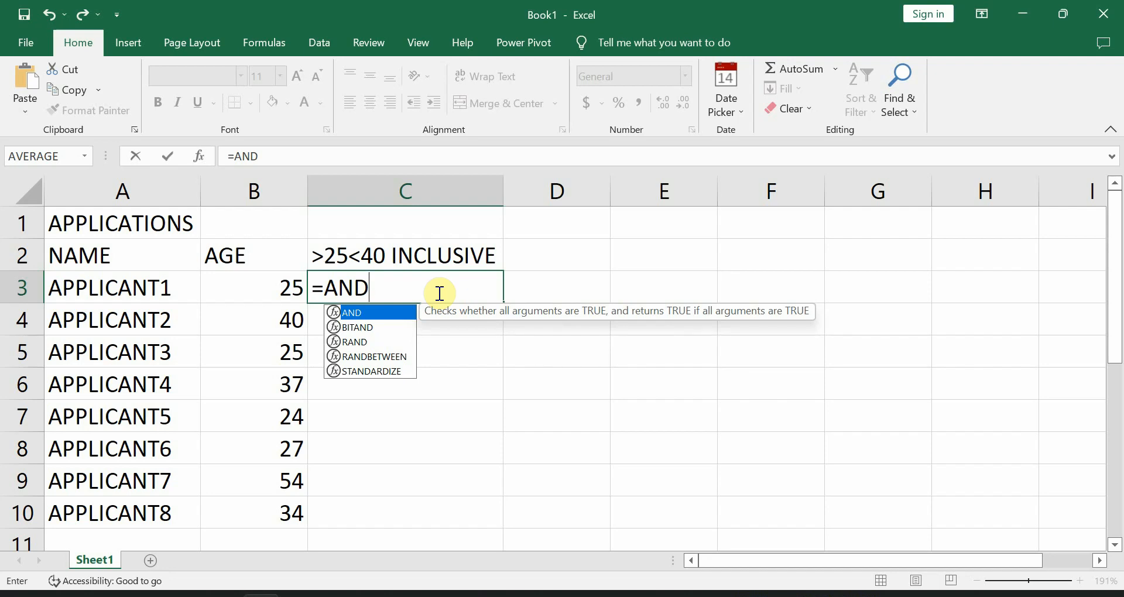
text(()
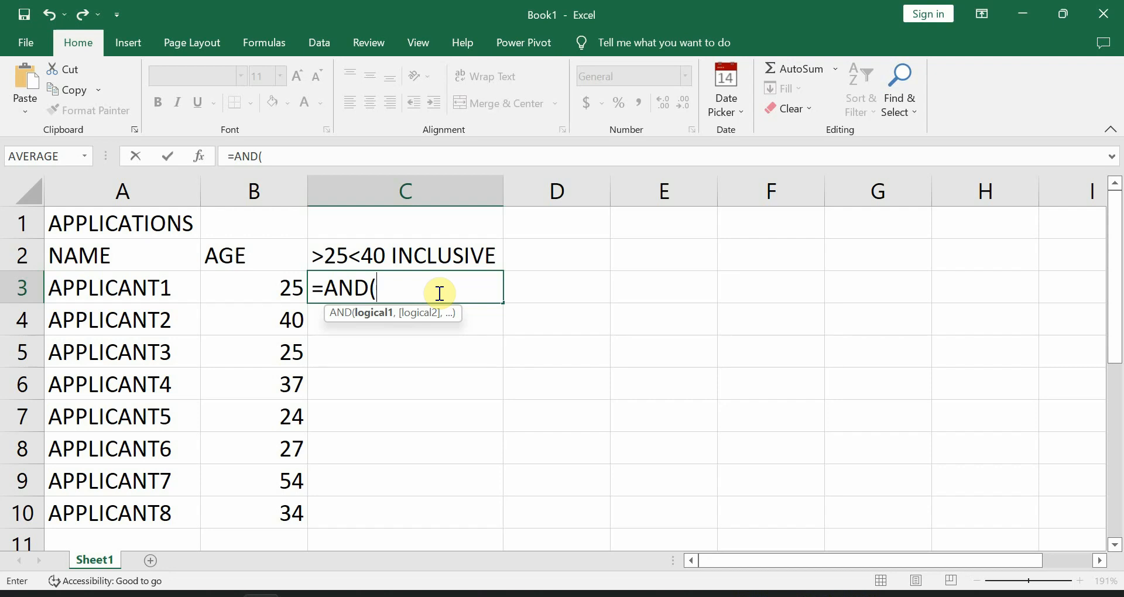
key(BackSpace)
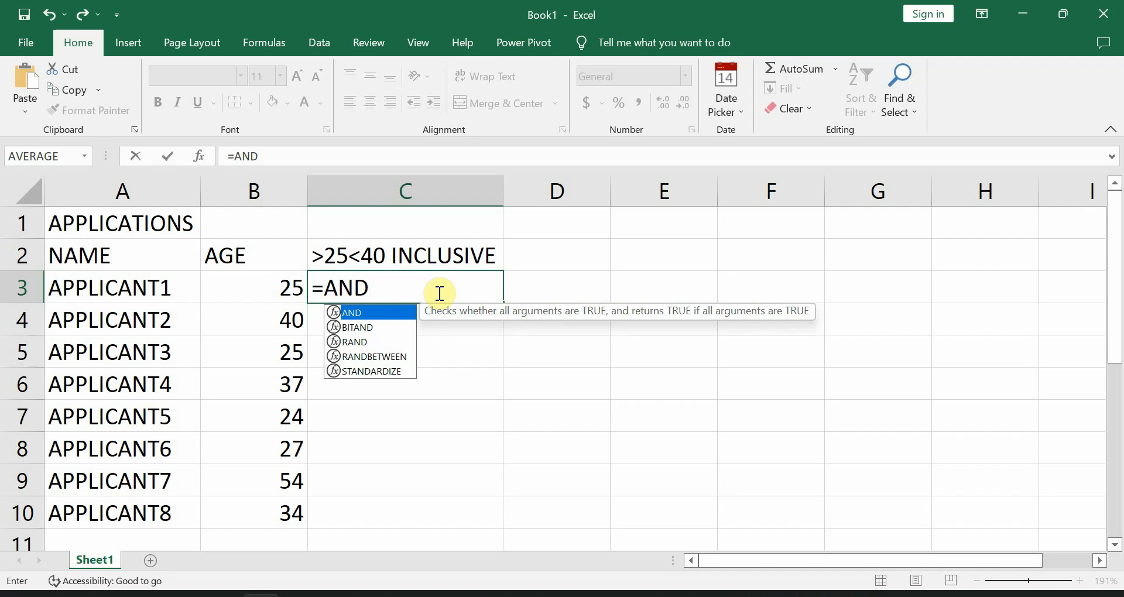
text(()
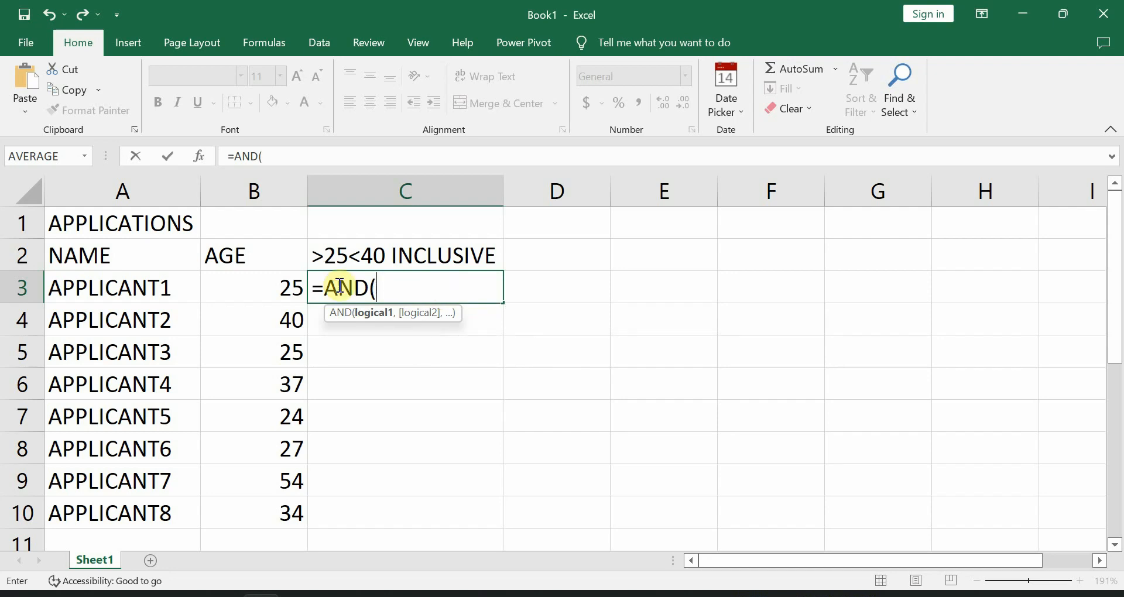
click(268, 281)
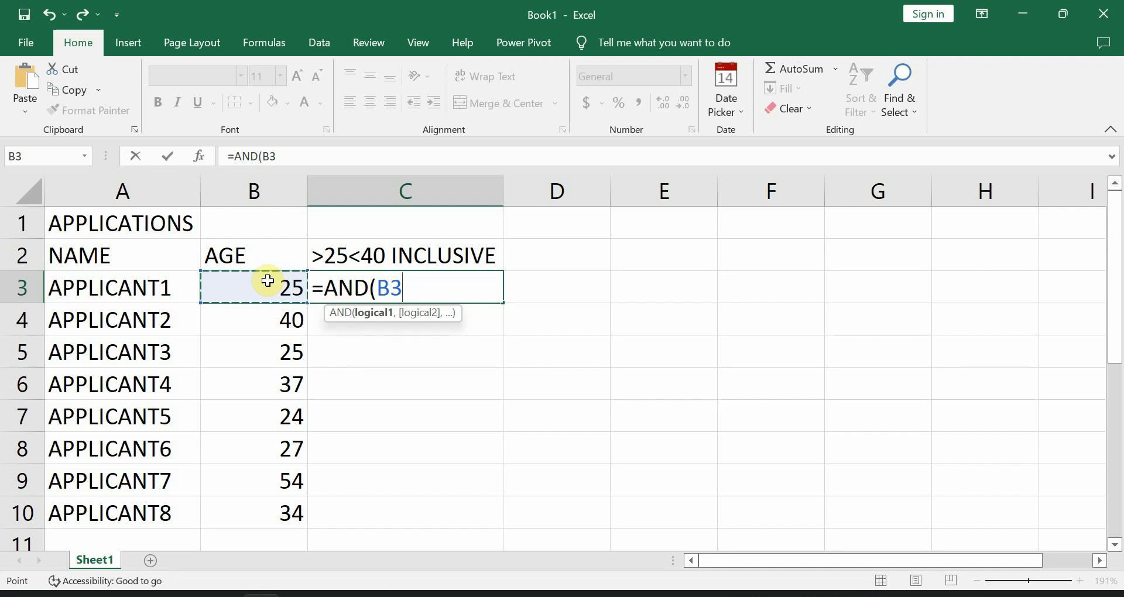
key(BackSpace)
key(BackSpace)
text(IF)
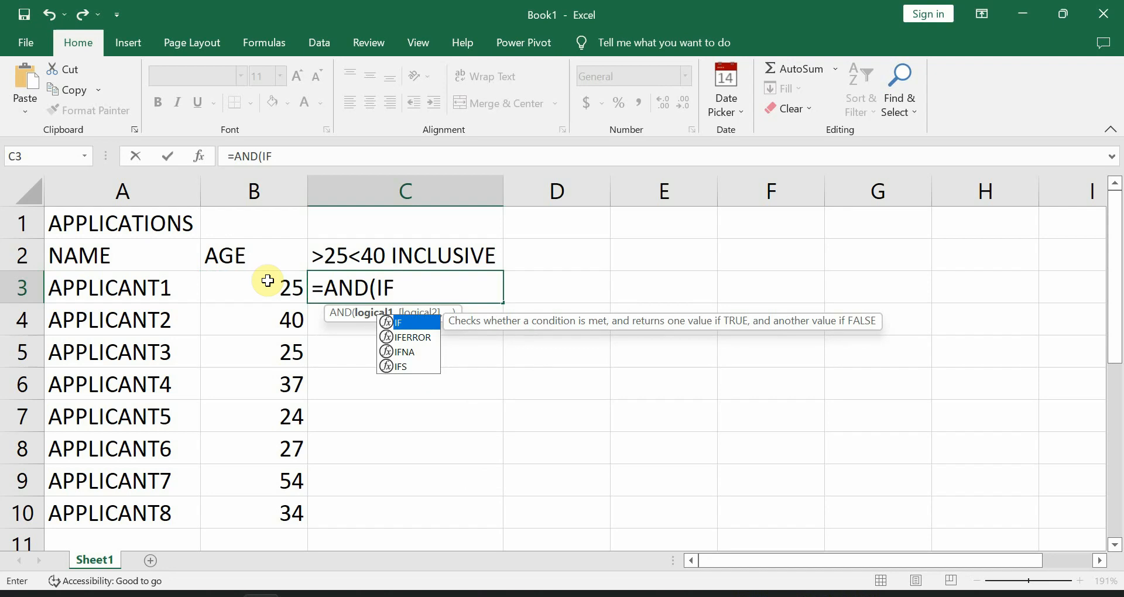
text(()
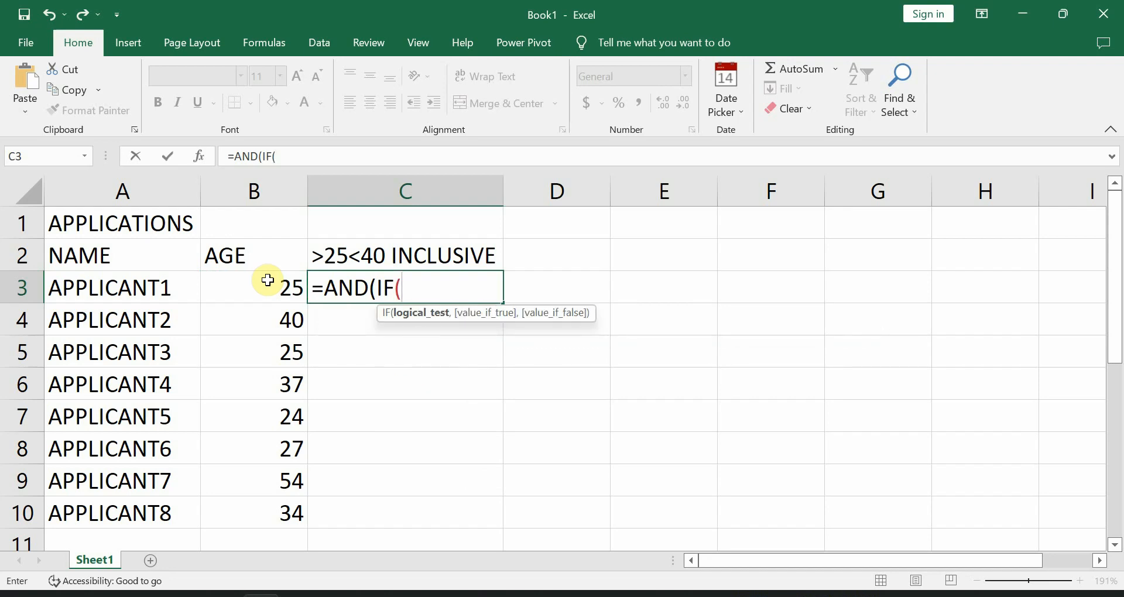
Step: Complete the first nested IF with the test B3>=25, returning TRUE if met and FALSE otherwise
click(249, 290)
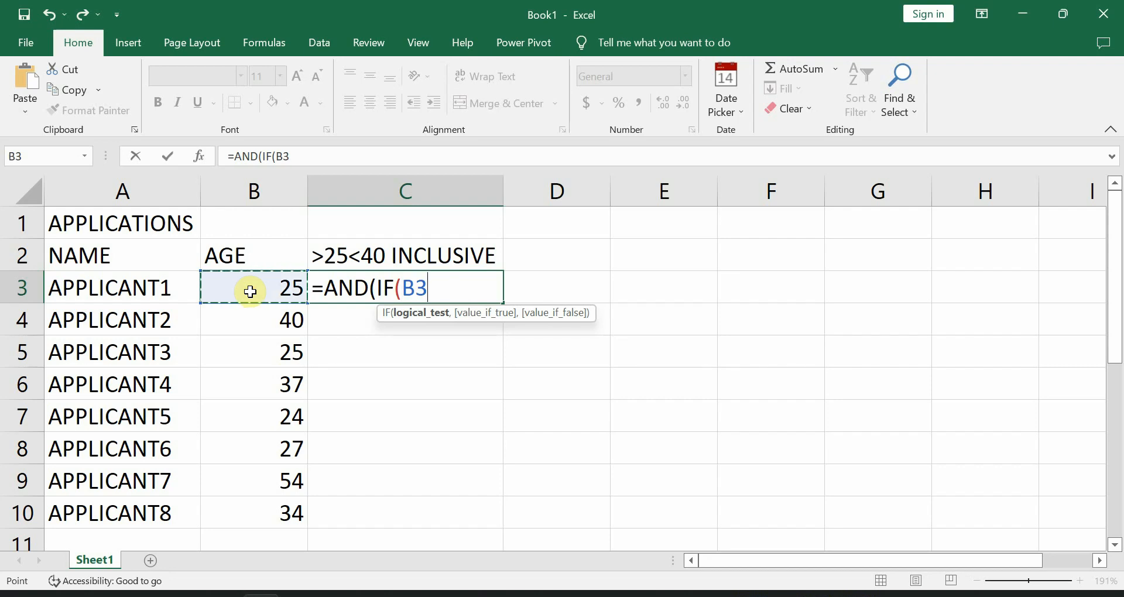
text(>=25)
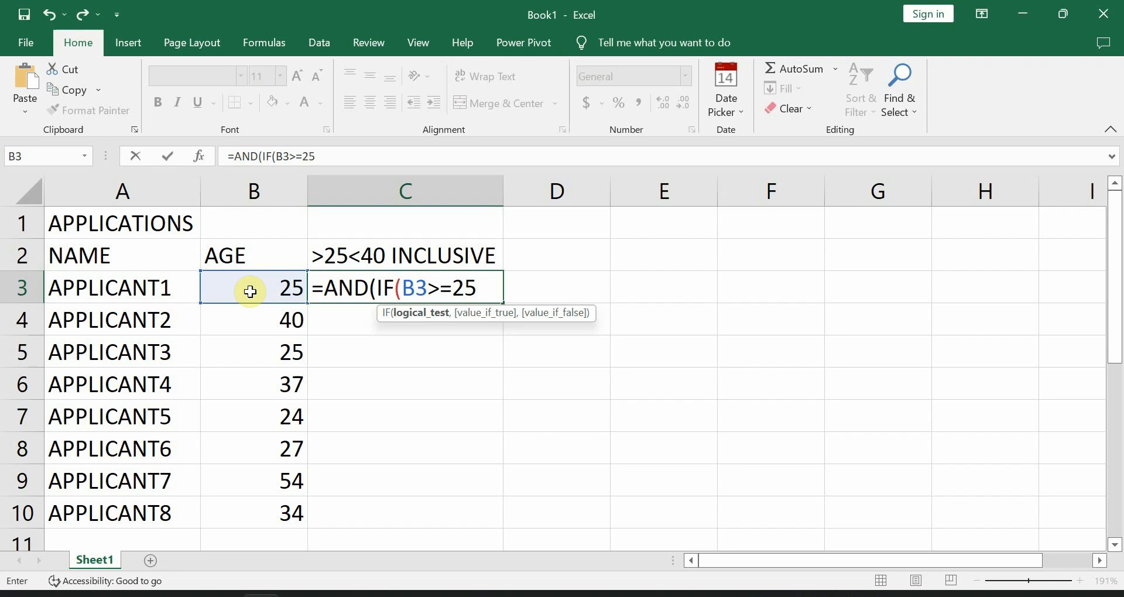
text(, )
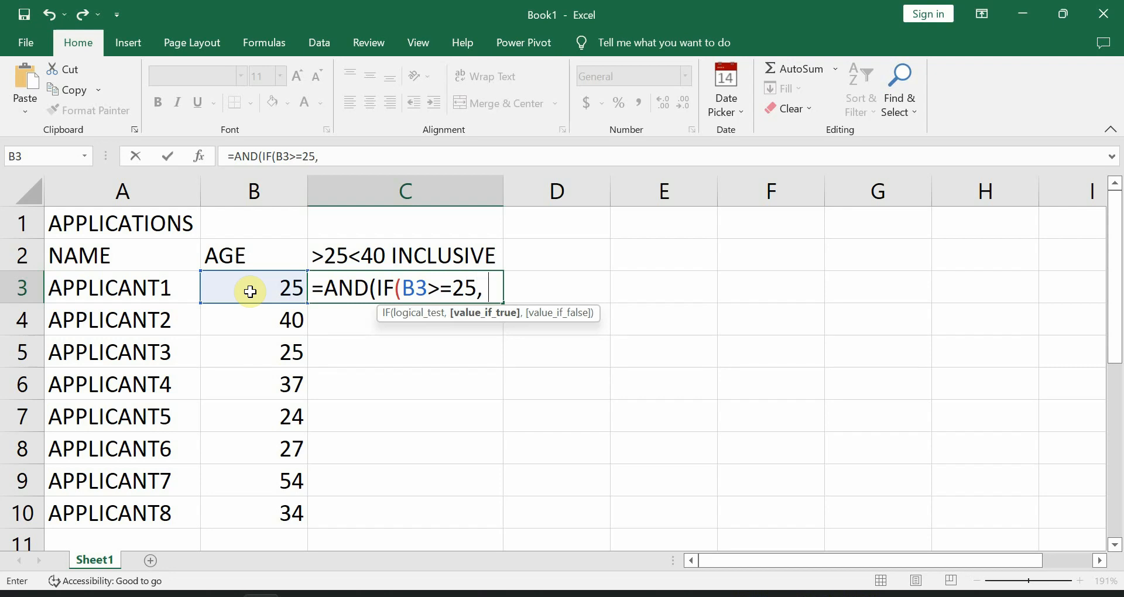
text(TR)
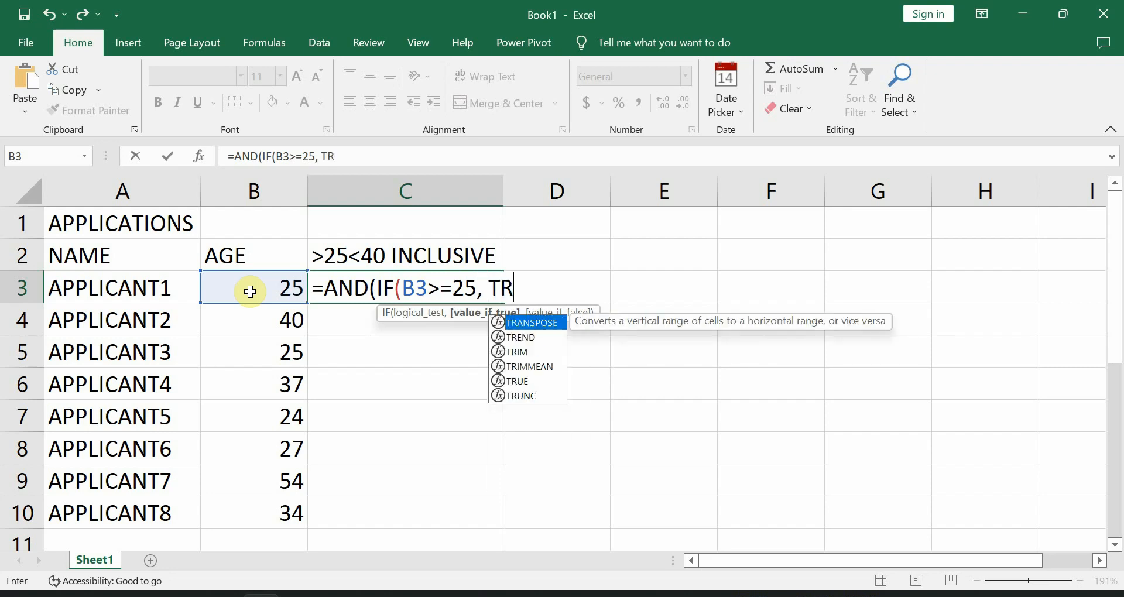
text(UE)
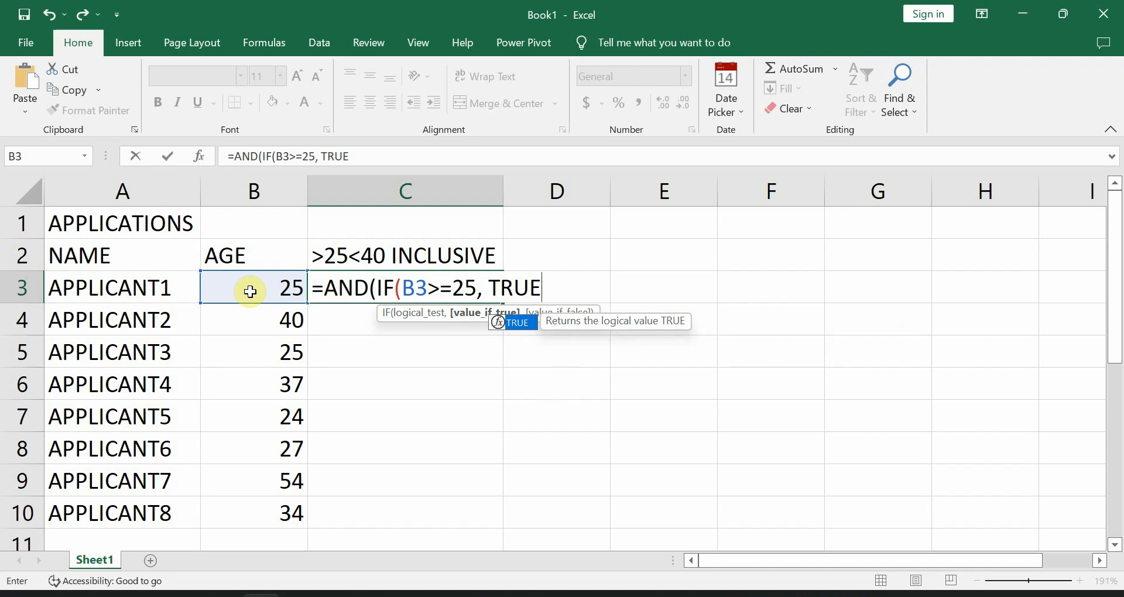
text(, FA)
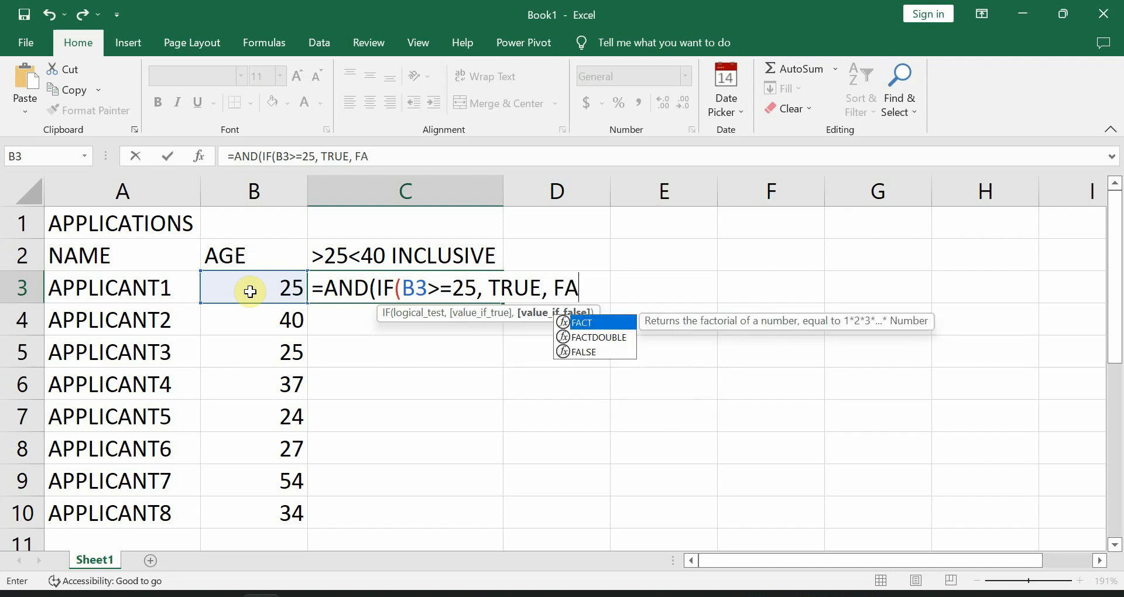
text(LSE)
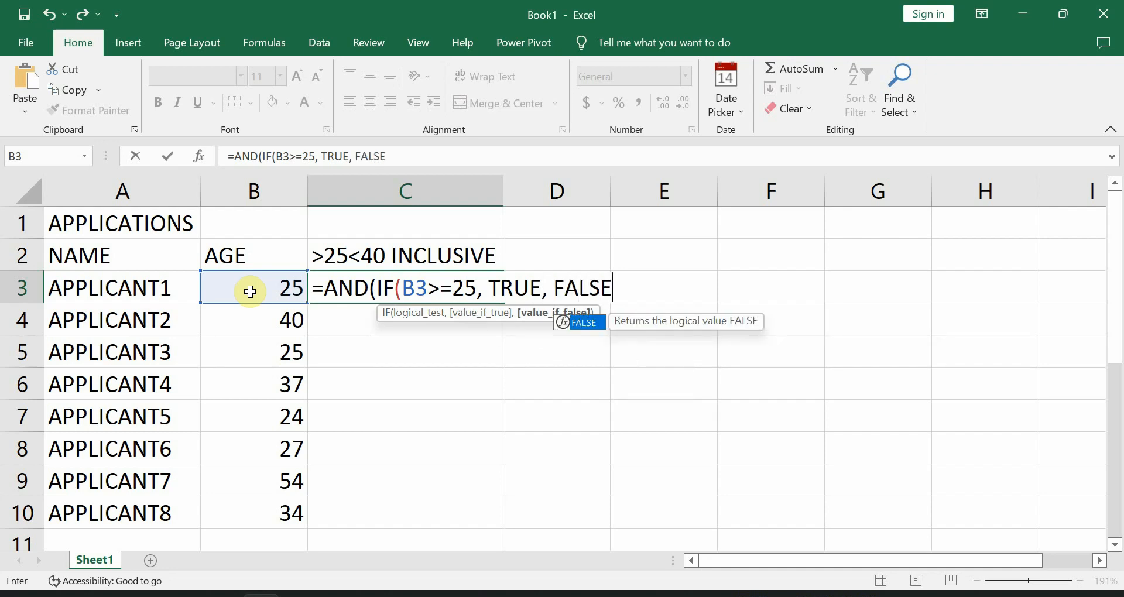
text())
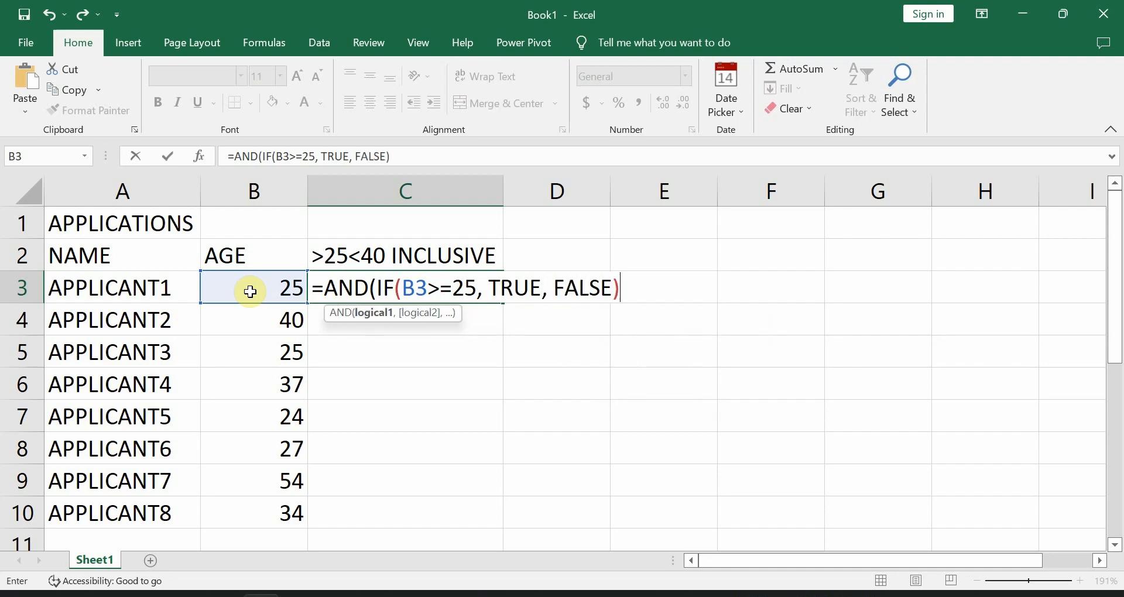
Step: Add a second nested IF to the AND formula with the test B3<=40, returning TRUE if met and FALSE otherwise
text(, )
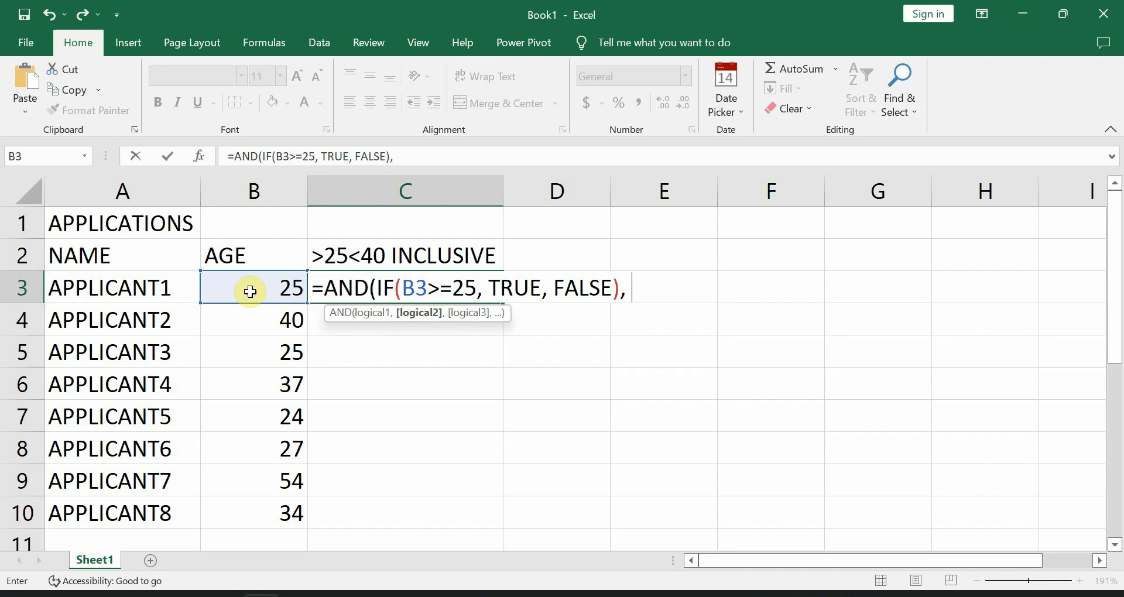
text(IF)
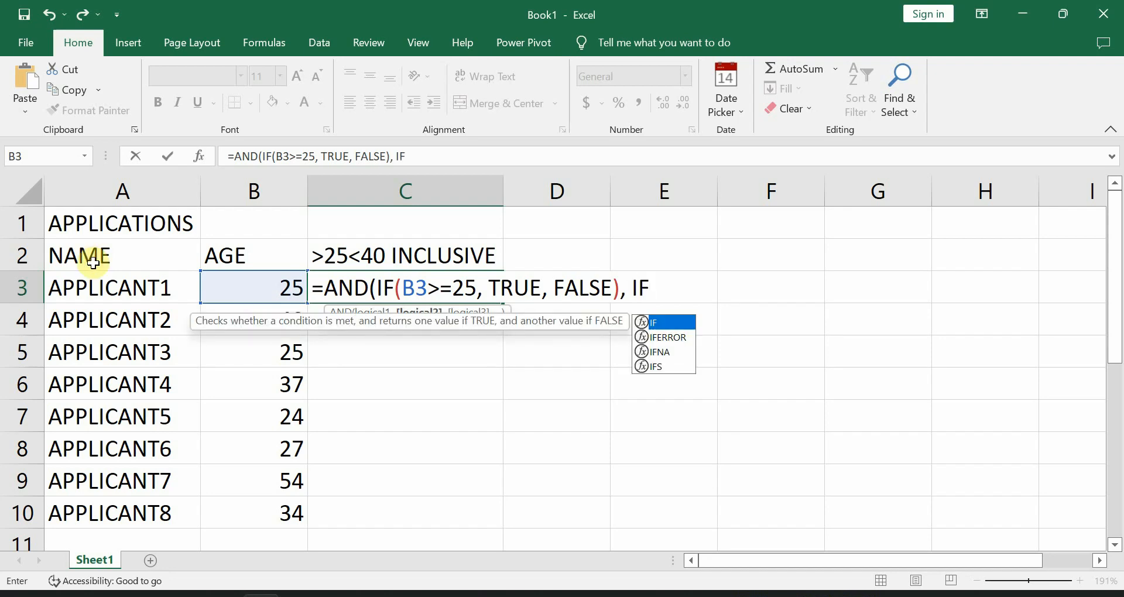
click(258, 287)
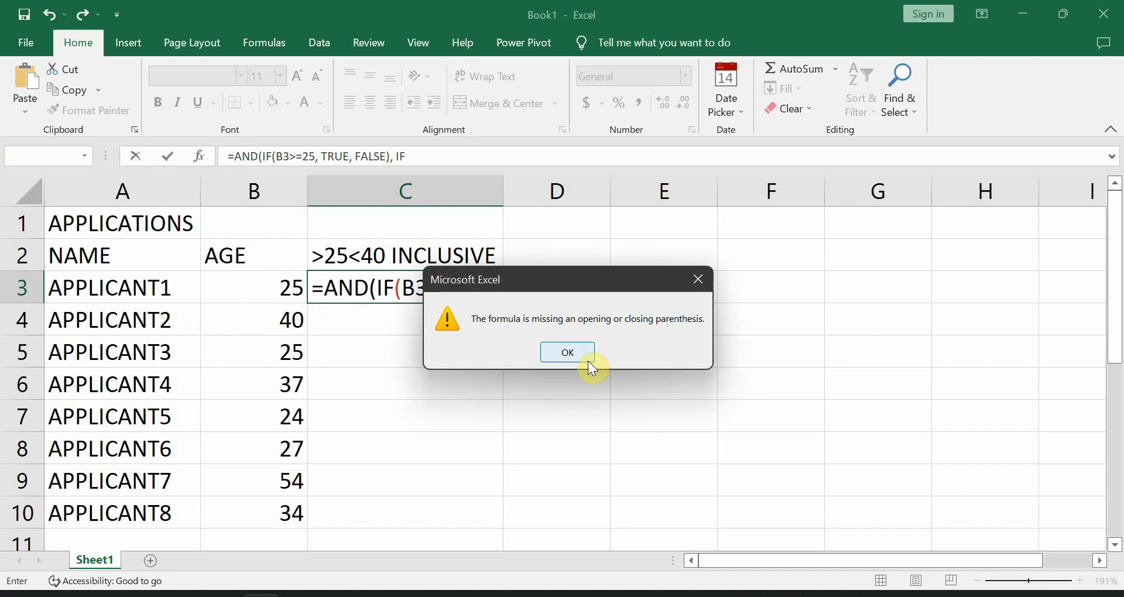
click(572, 354)
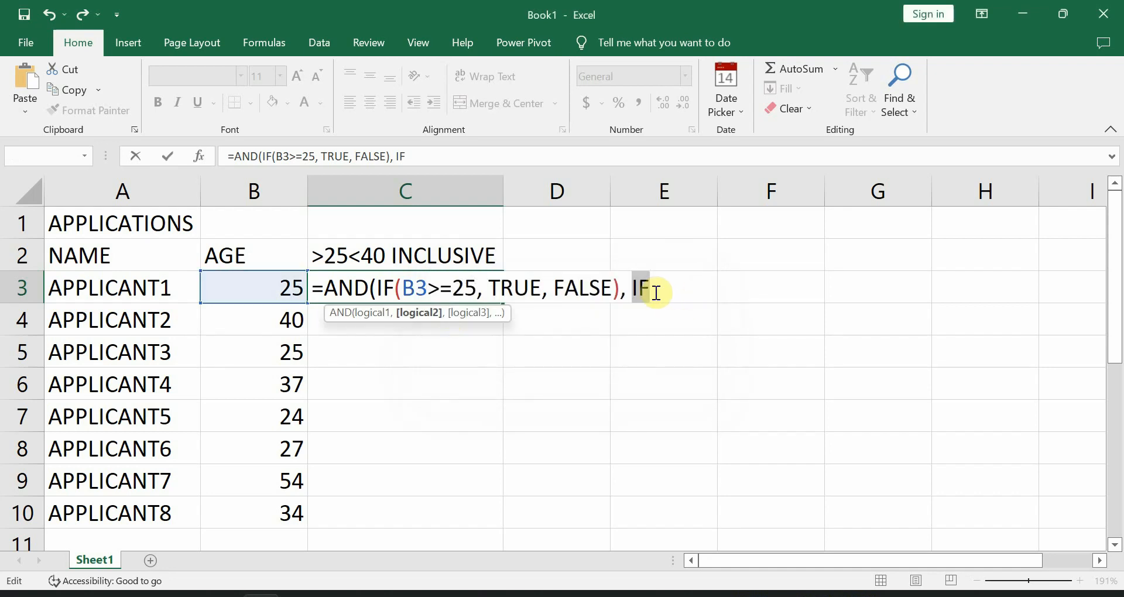
text(()
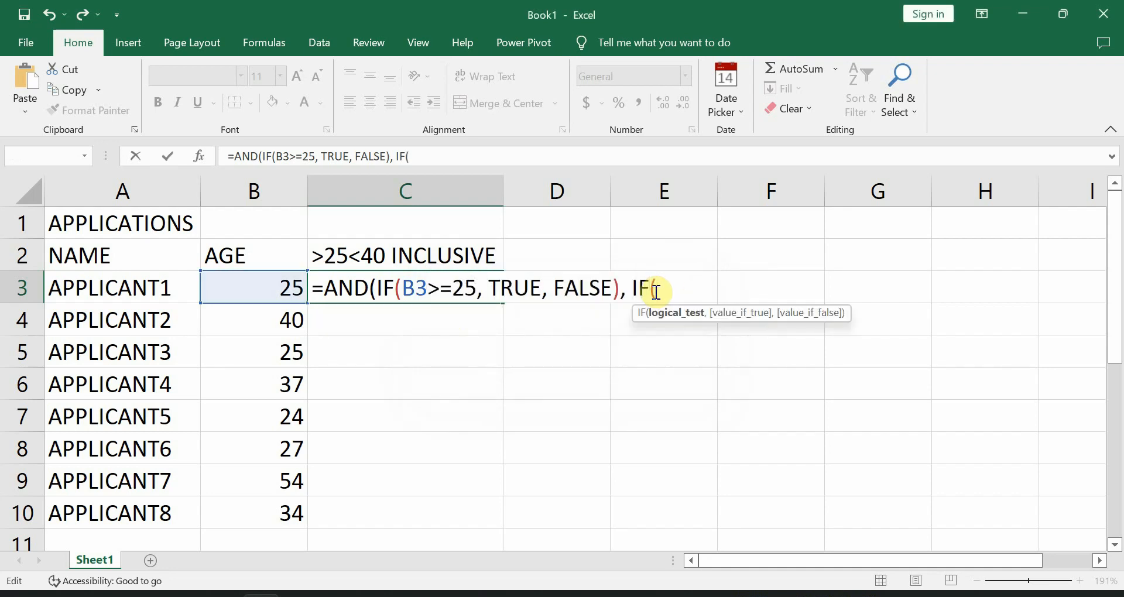
click(279, 283)
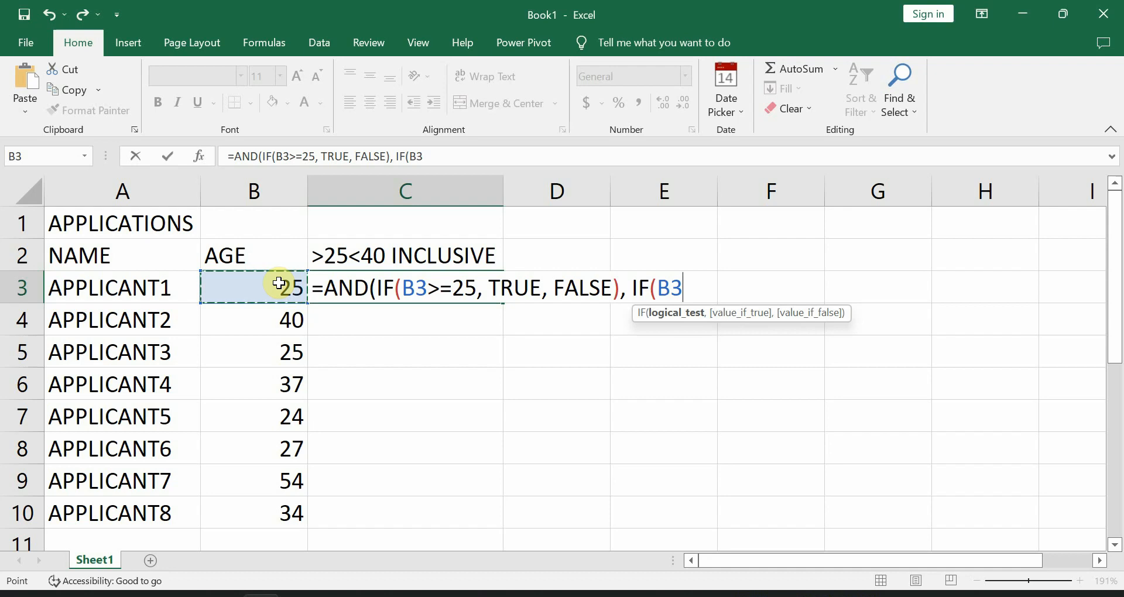
text(<=)
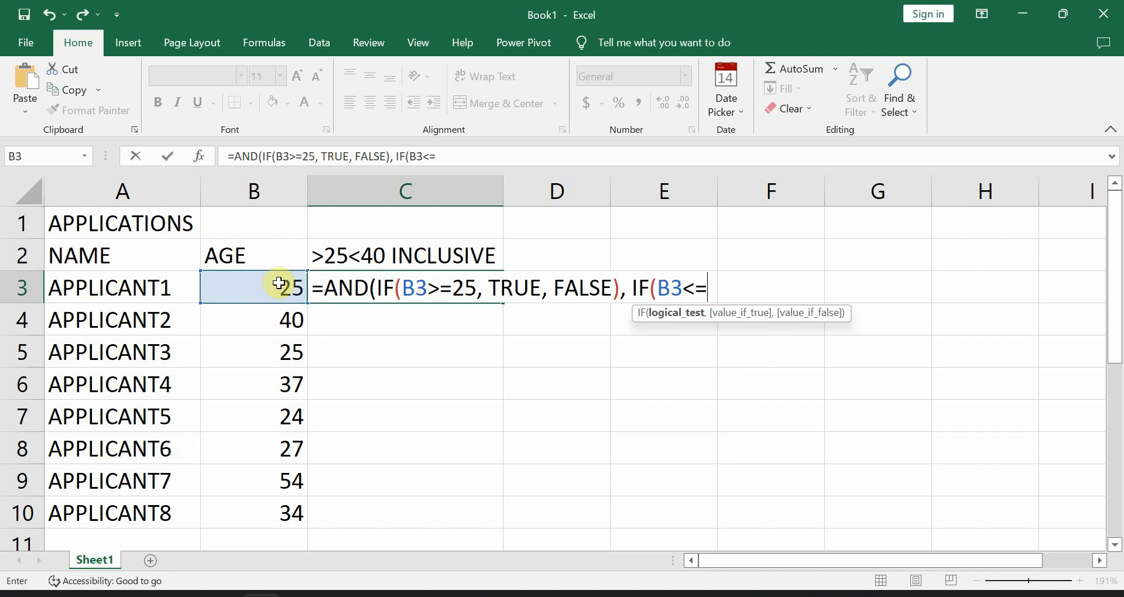
text(40,)
text( TRU)
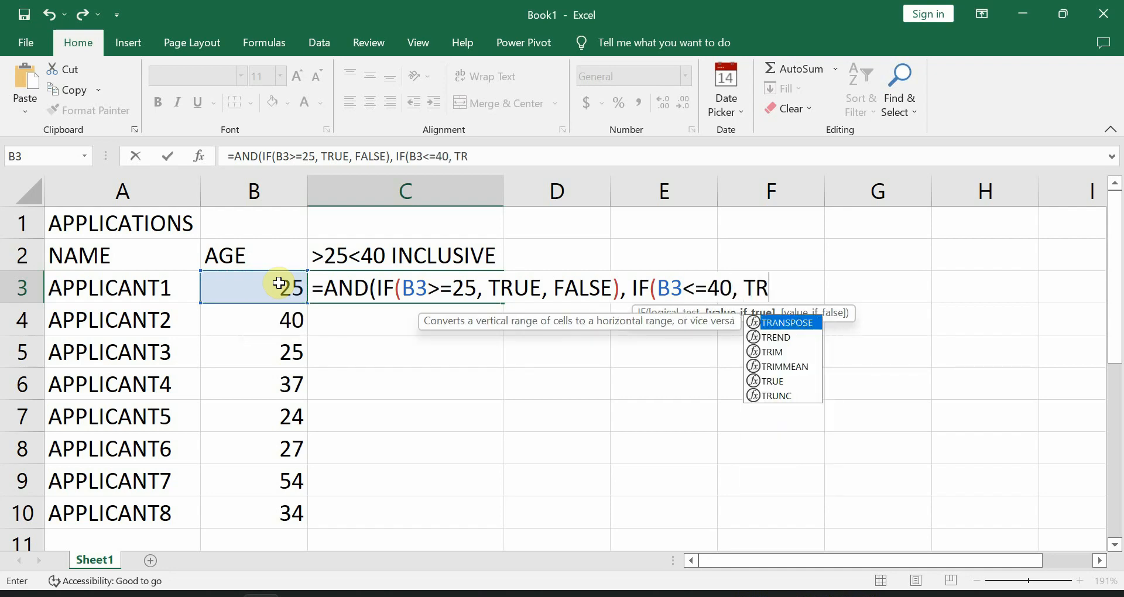
text(E, )
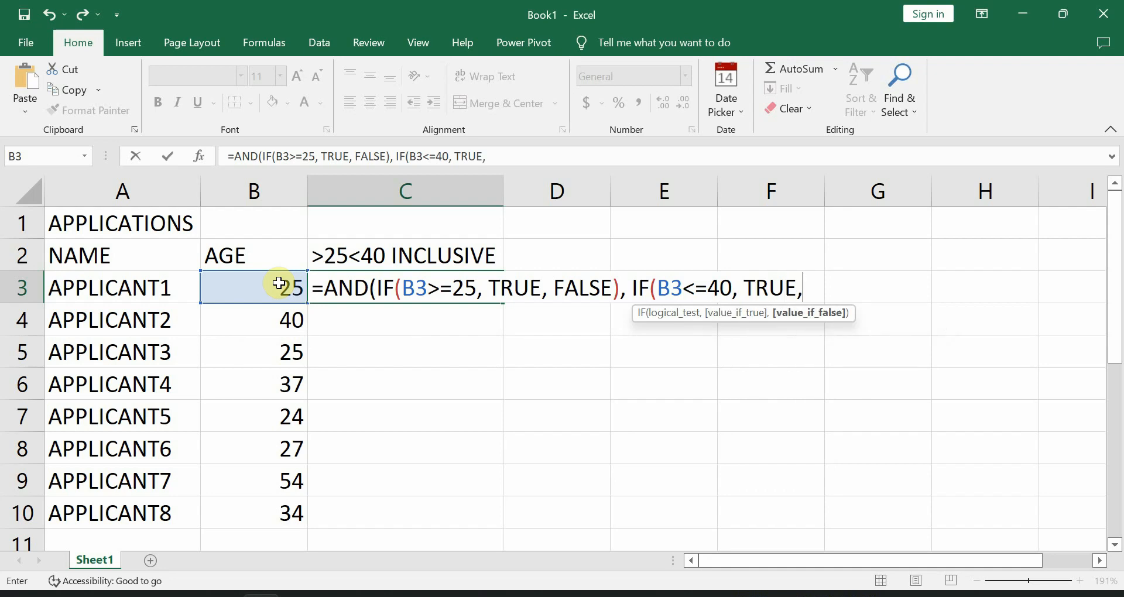
text(FALSE))
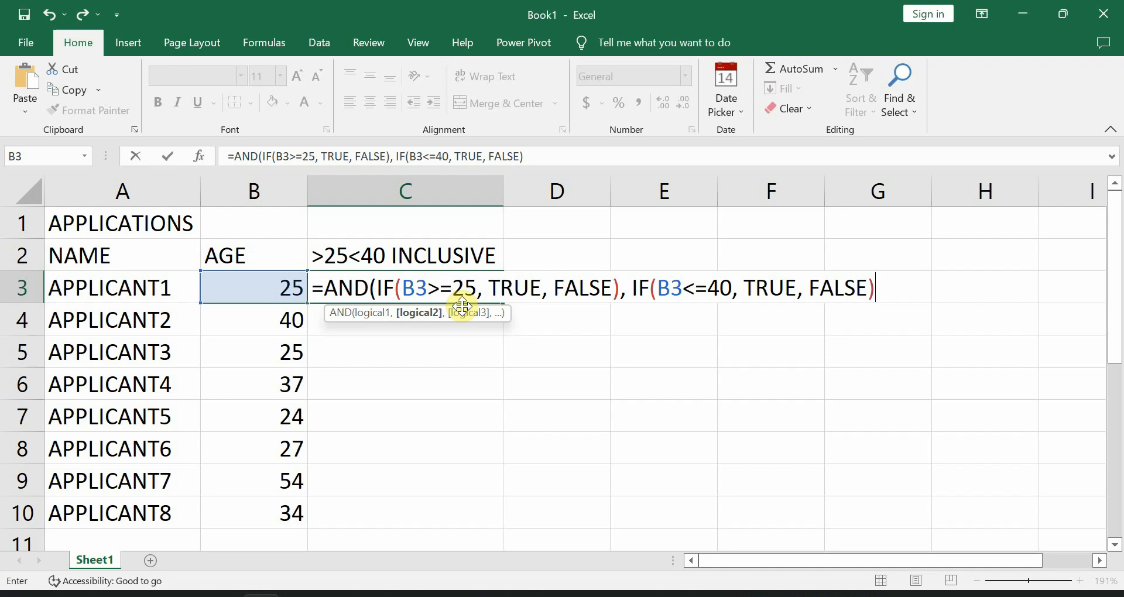
Step: Commit the AND formula in C3, accepting the suggested closing-parenthesis correction, and select the cell again
key(Return)
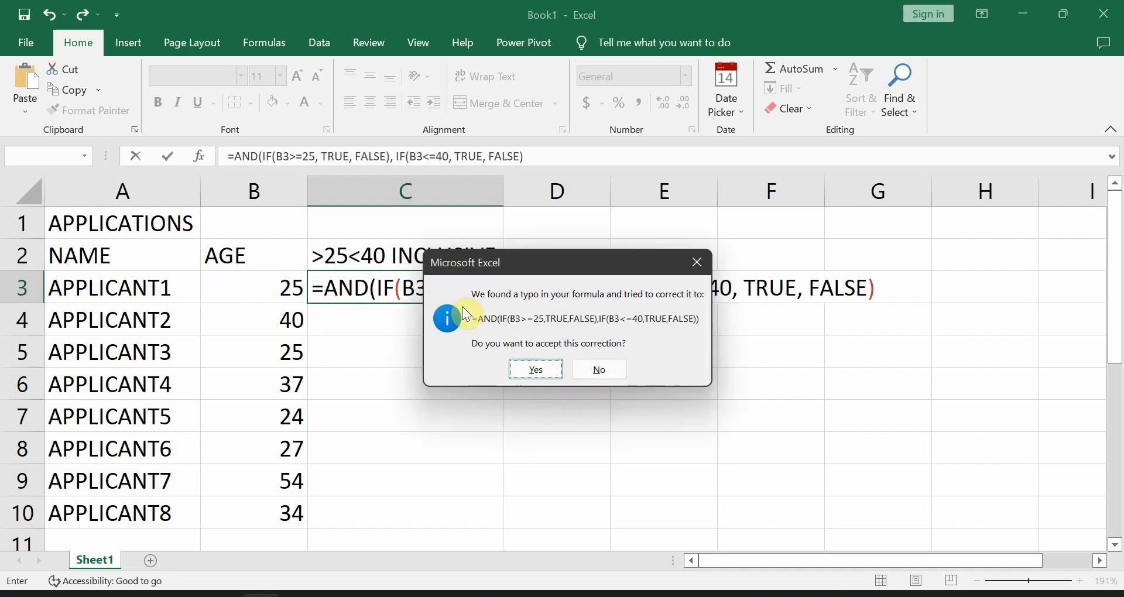
click(540, 375)
click(441, 289)
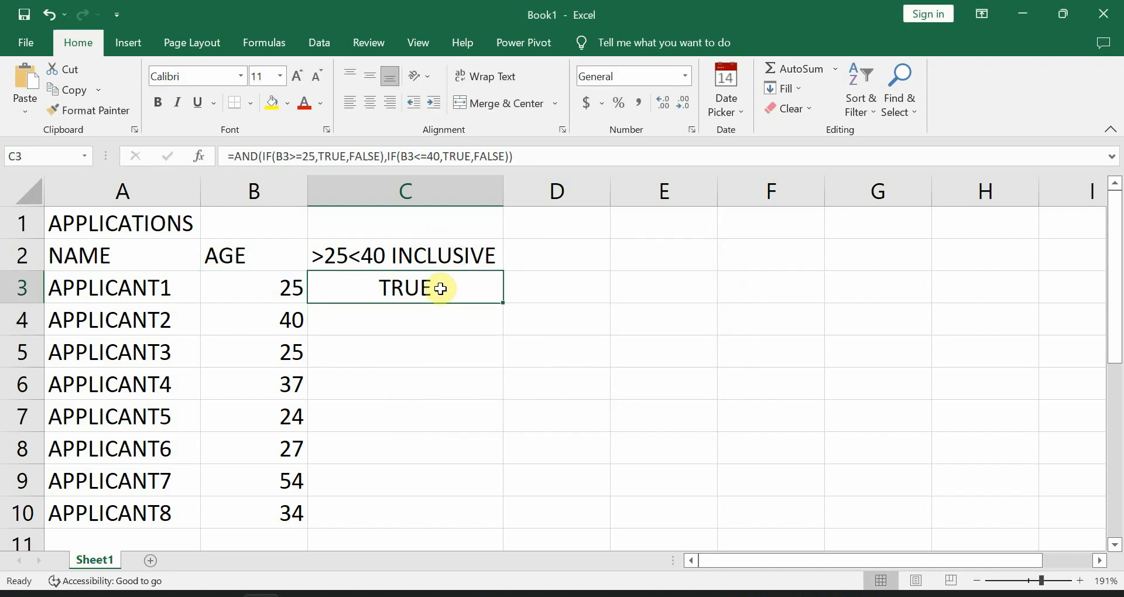
Step: Review the AND formula in C3 and fill it down through C10 for the remaining applicants
click(521, 156)
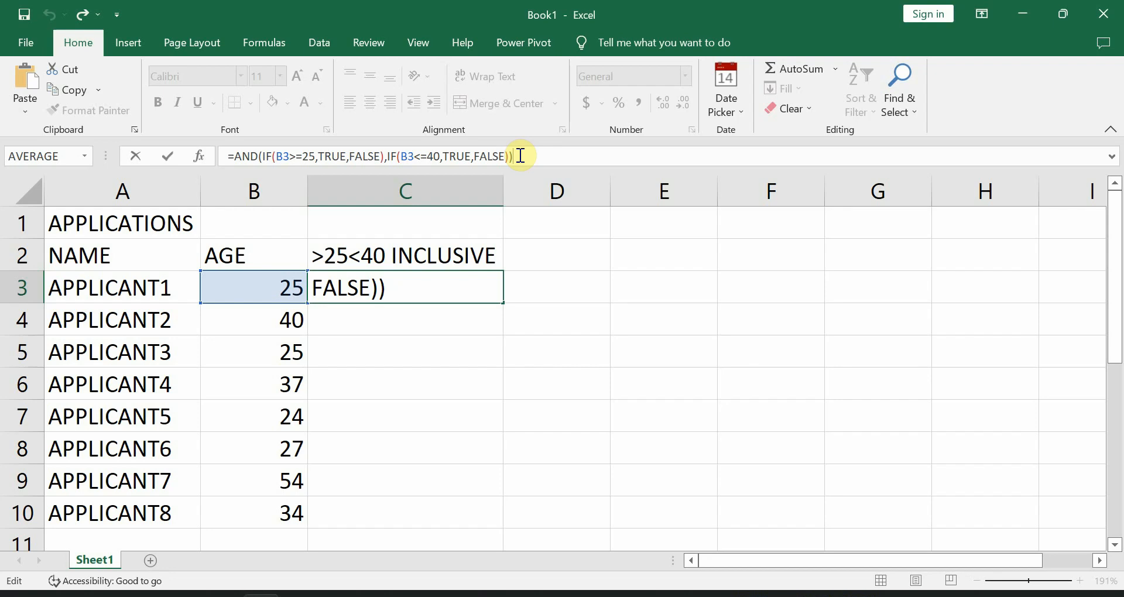
key(Return)
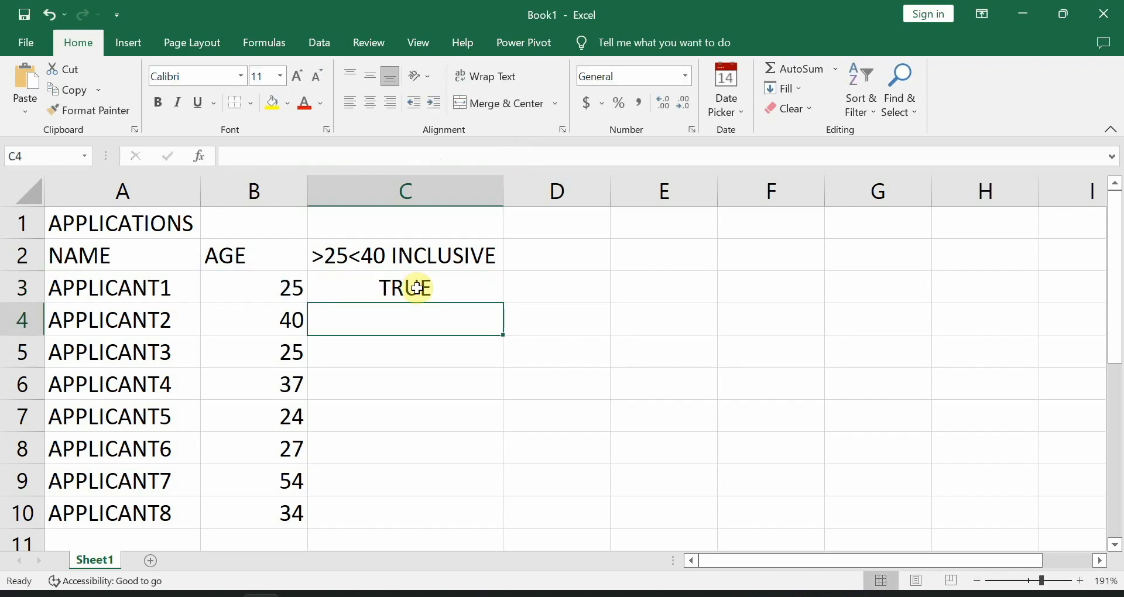
double_click(410, 291)
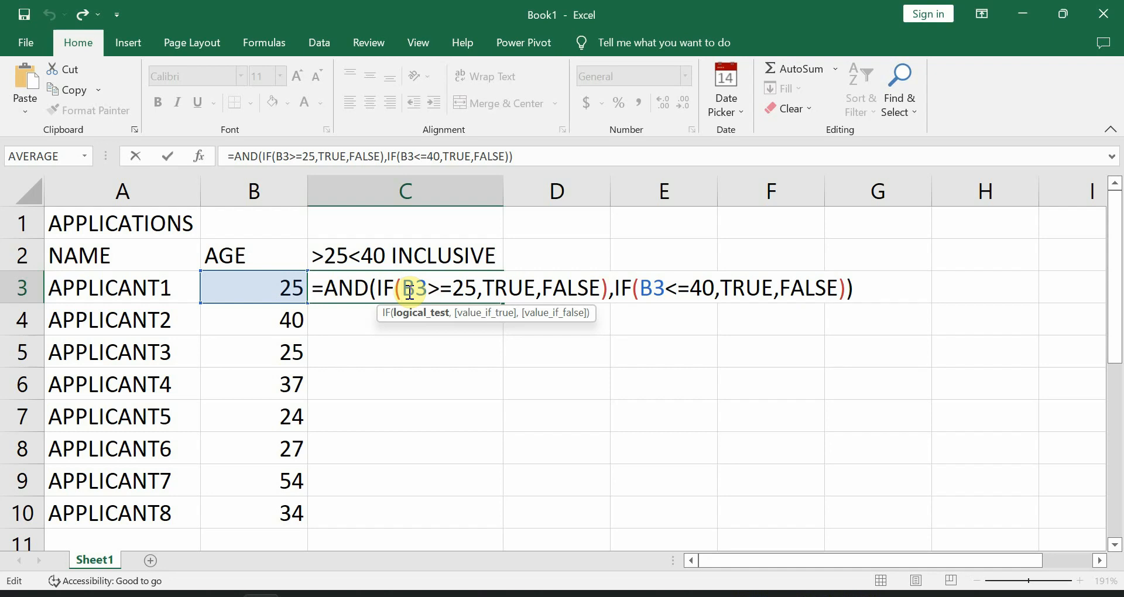
key(Return)
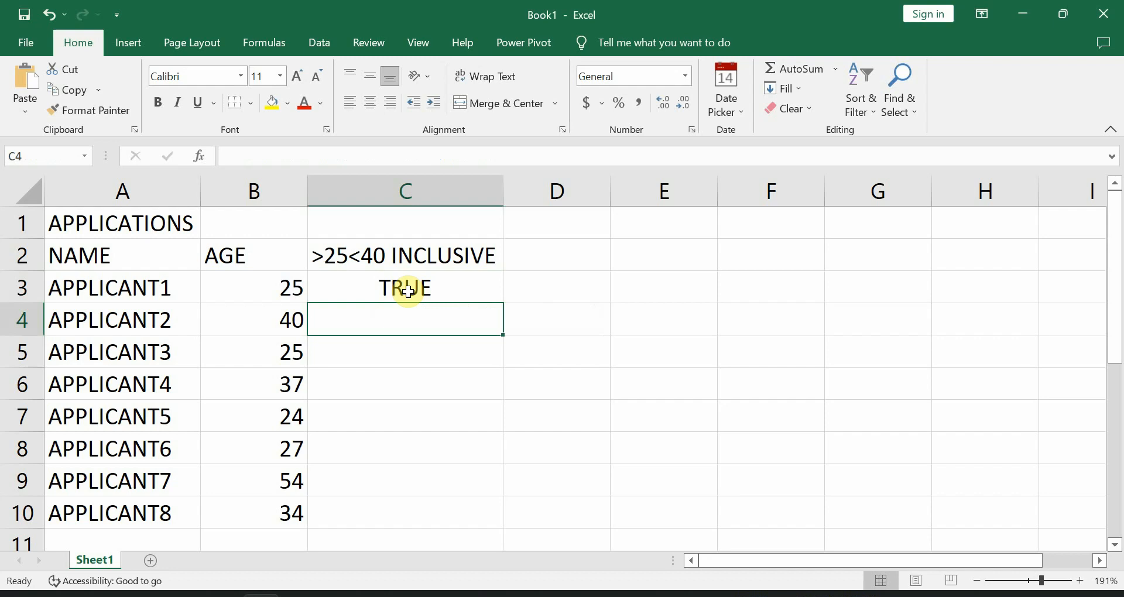
click(445, 285)
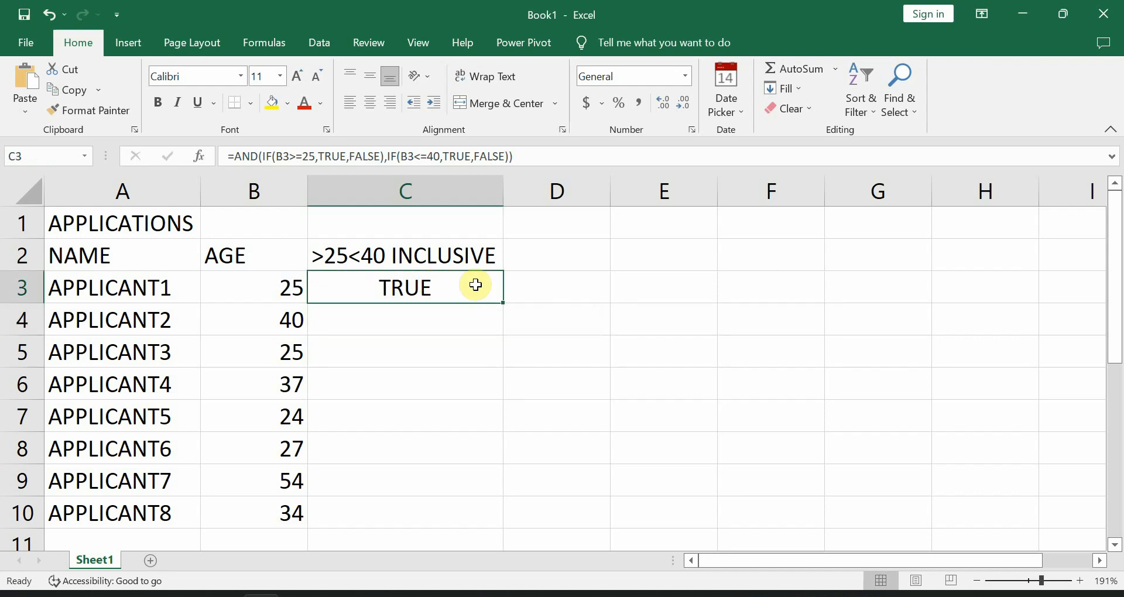
double_click(505, 304)
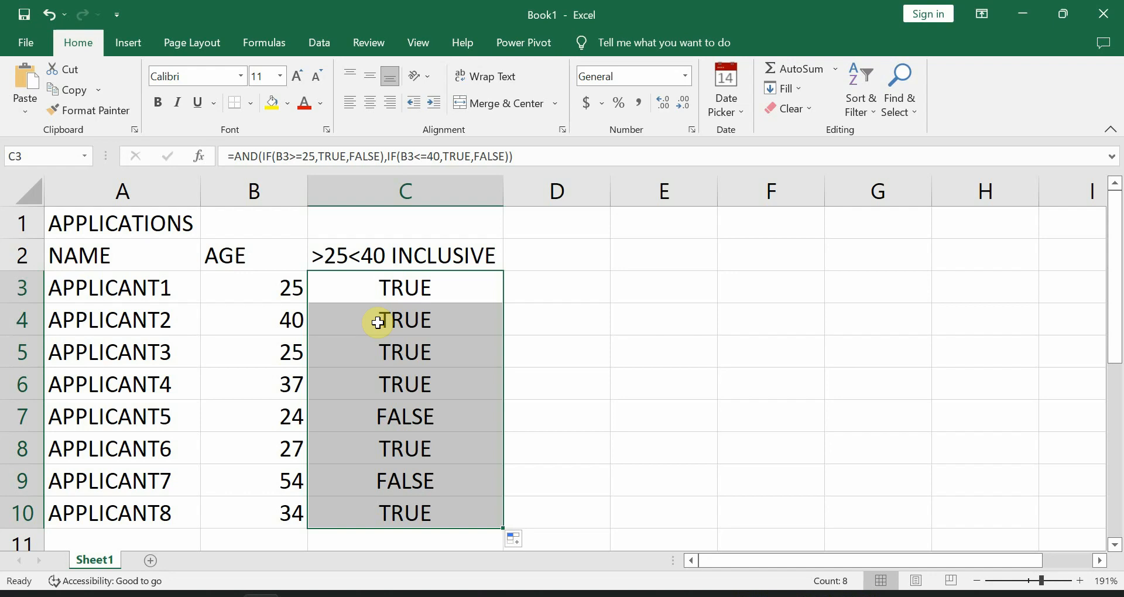
Step: Add a filter to C2:C10 and show only the rows whose >25<40 INCLUSIVE value is TRUE
drag(419, 254, 418, 497)
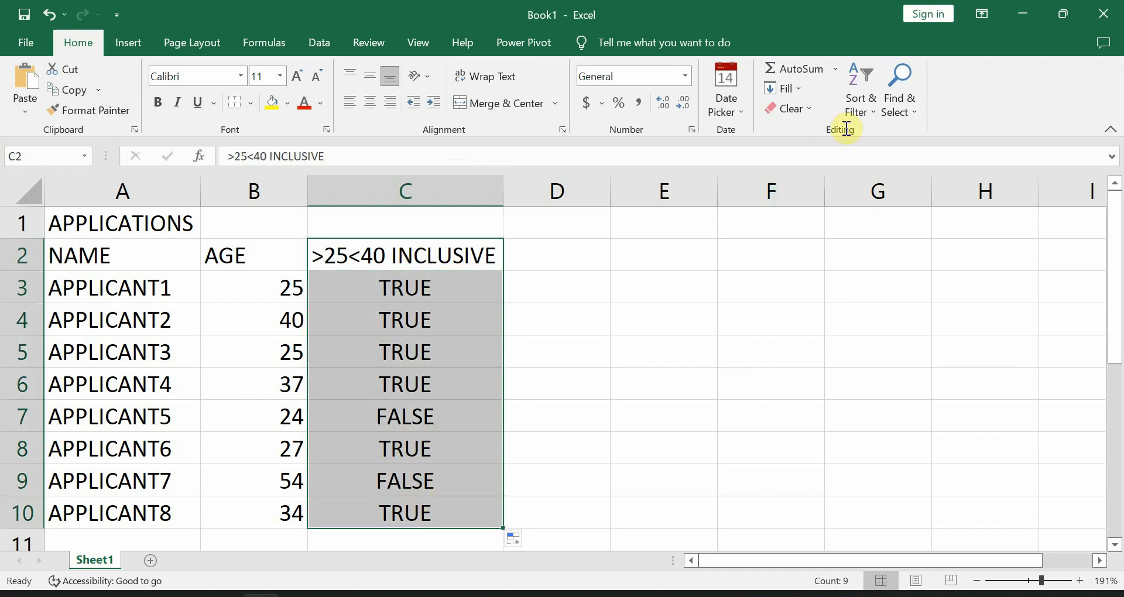
click(863, 115)
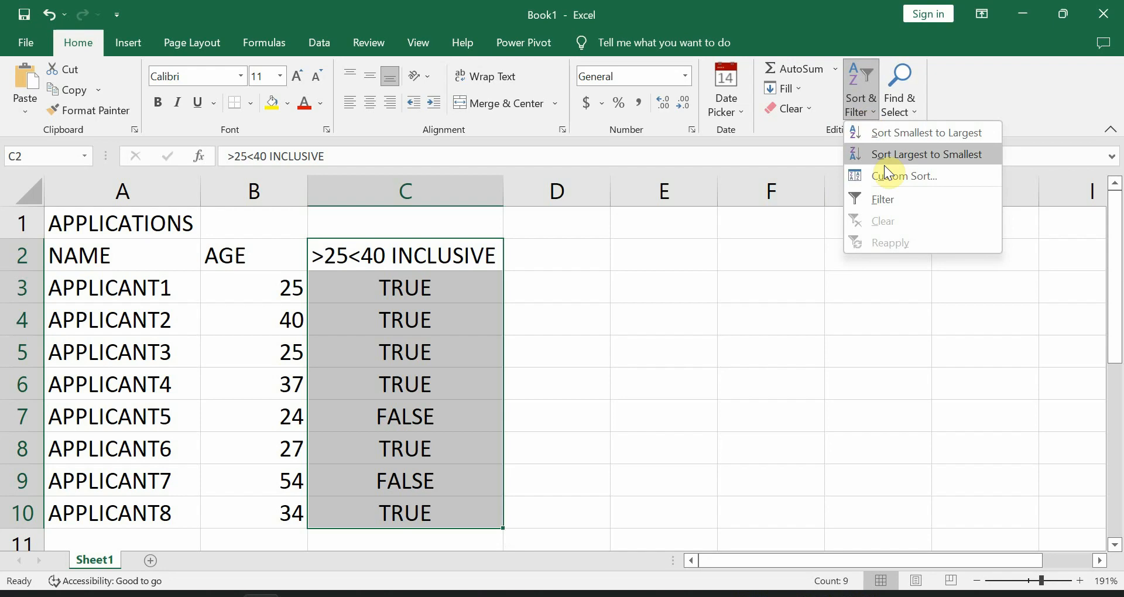
click(882, 195)
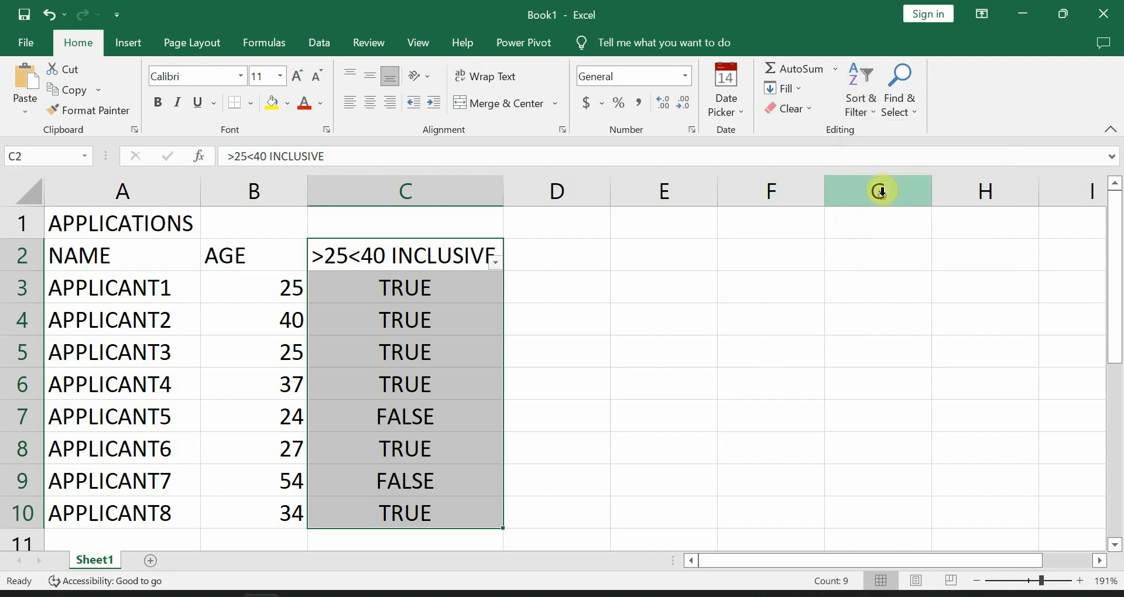
click(495, 262)
click(326, 397)
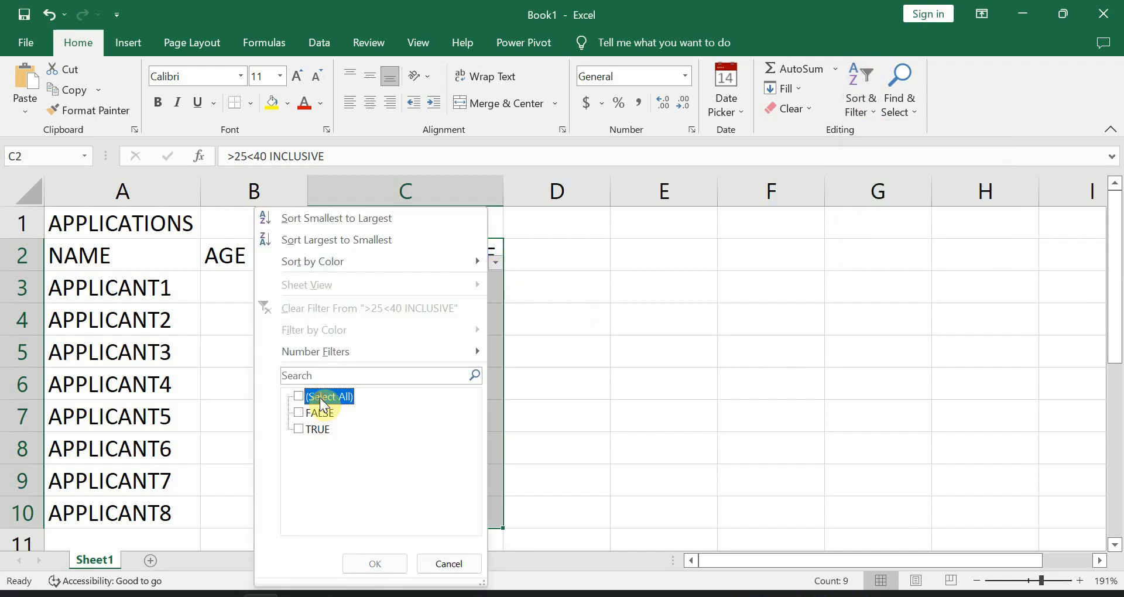
click(305, 433)
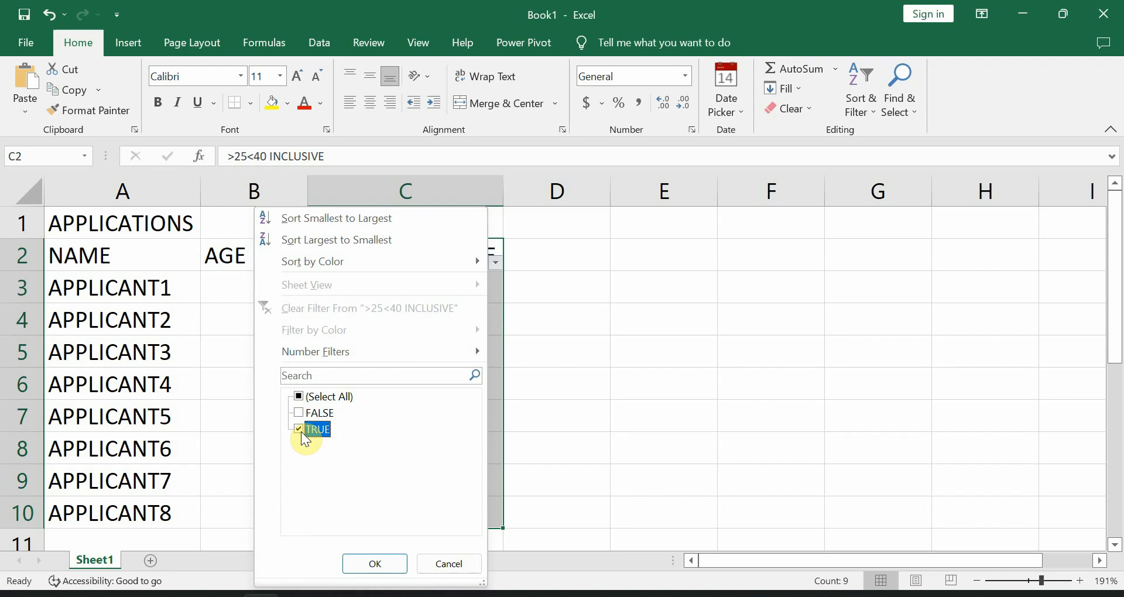
click(380, 566)
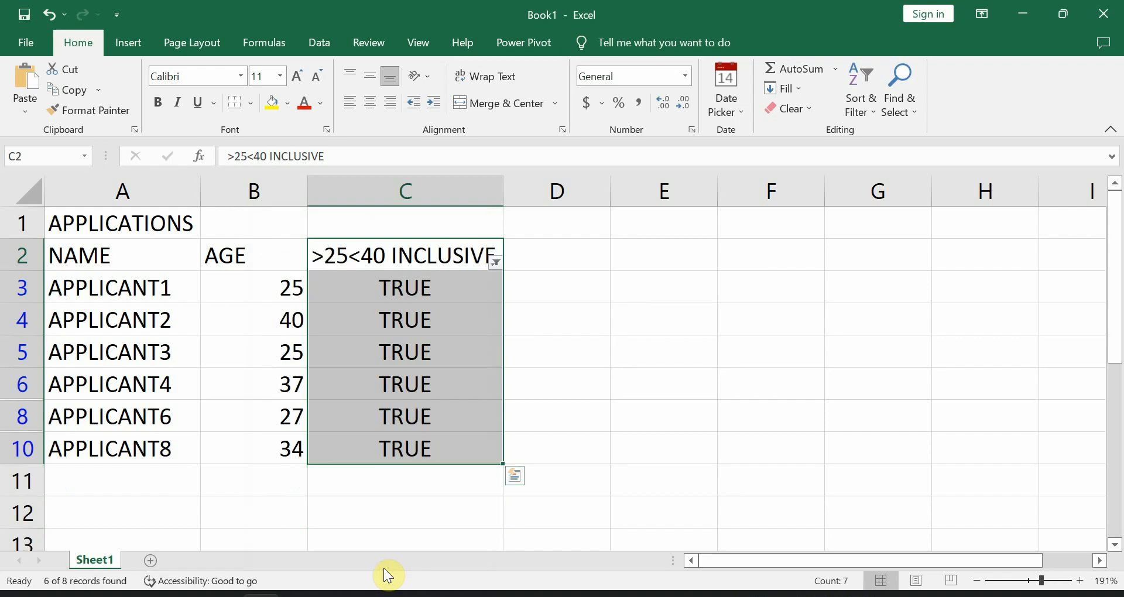
Step: Remove the filter from the applicant table so that every row is shown
drag(112, 253, 351, 438)
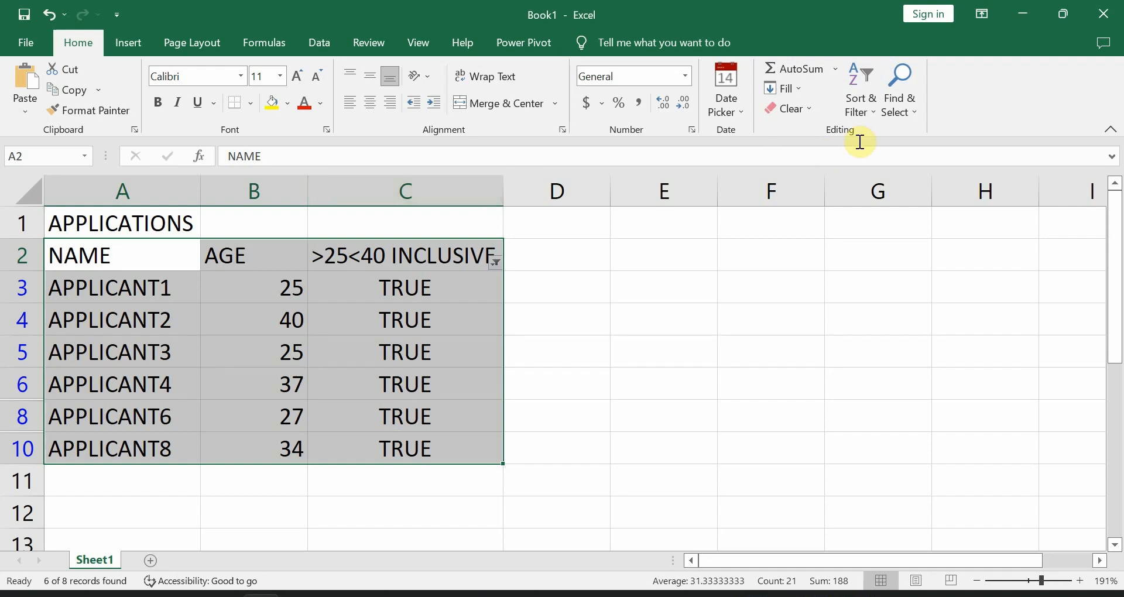
click(860, 107)
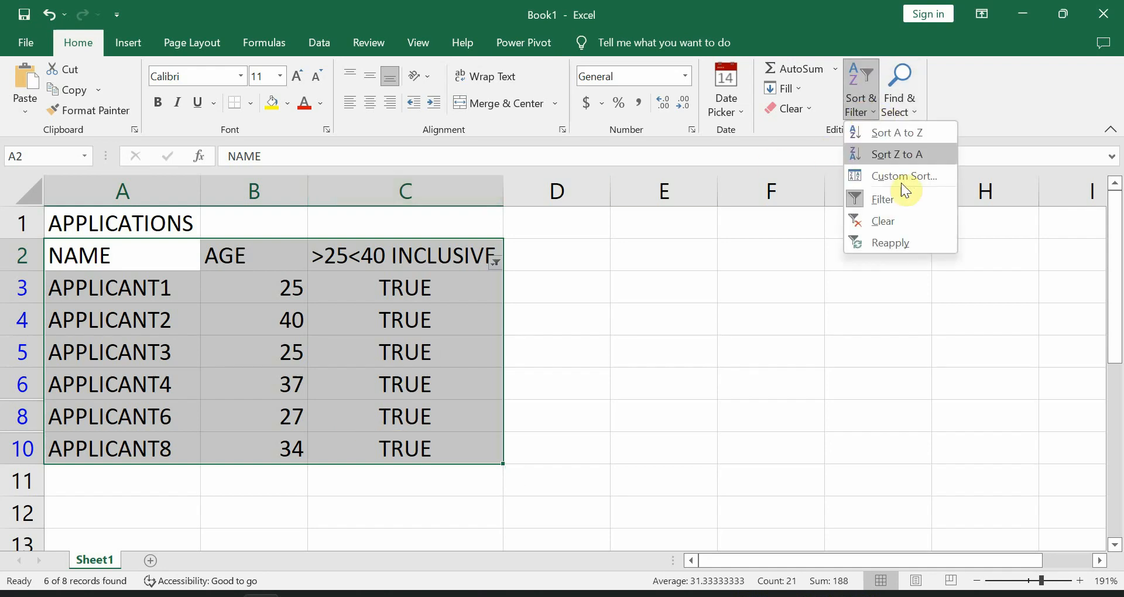
click(902, 199)
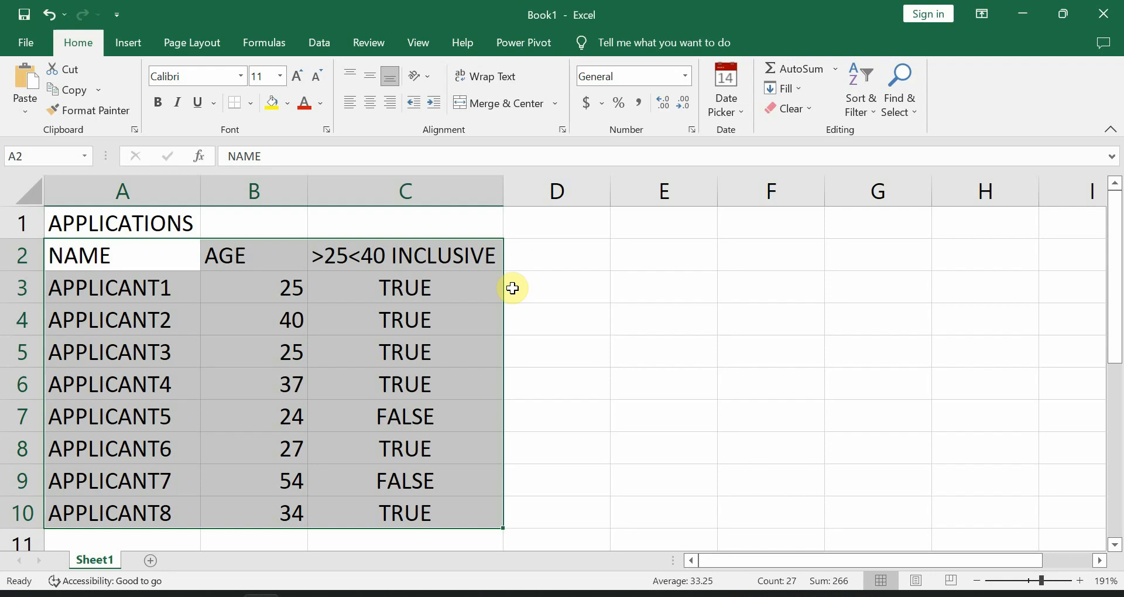
click(562, 283)
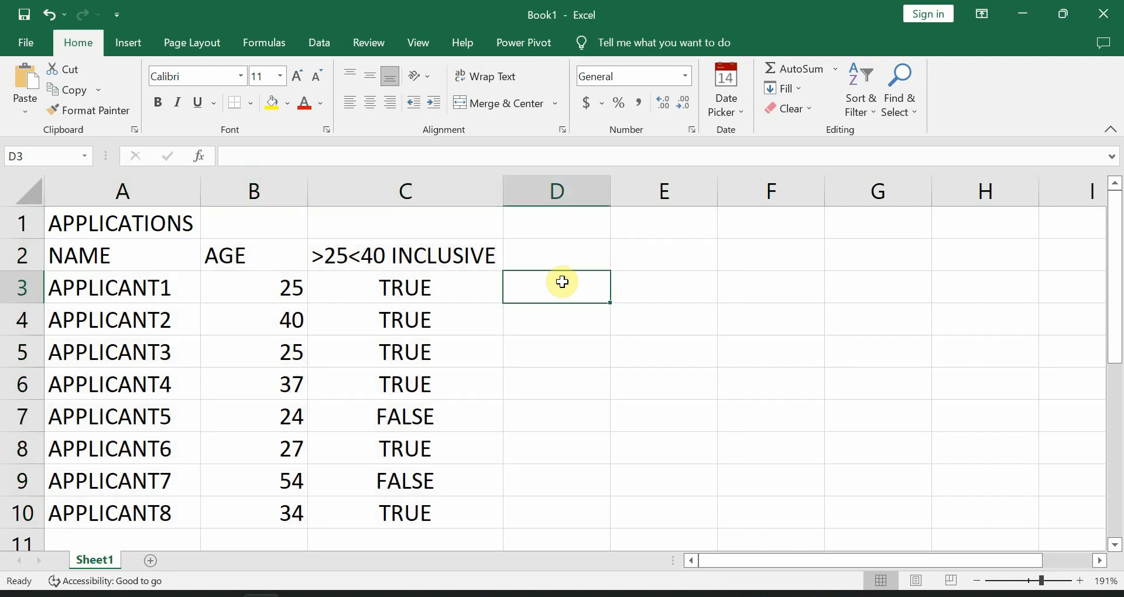
text(=)
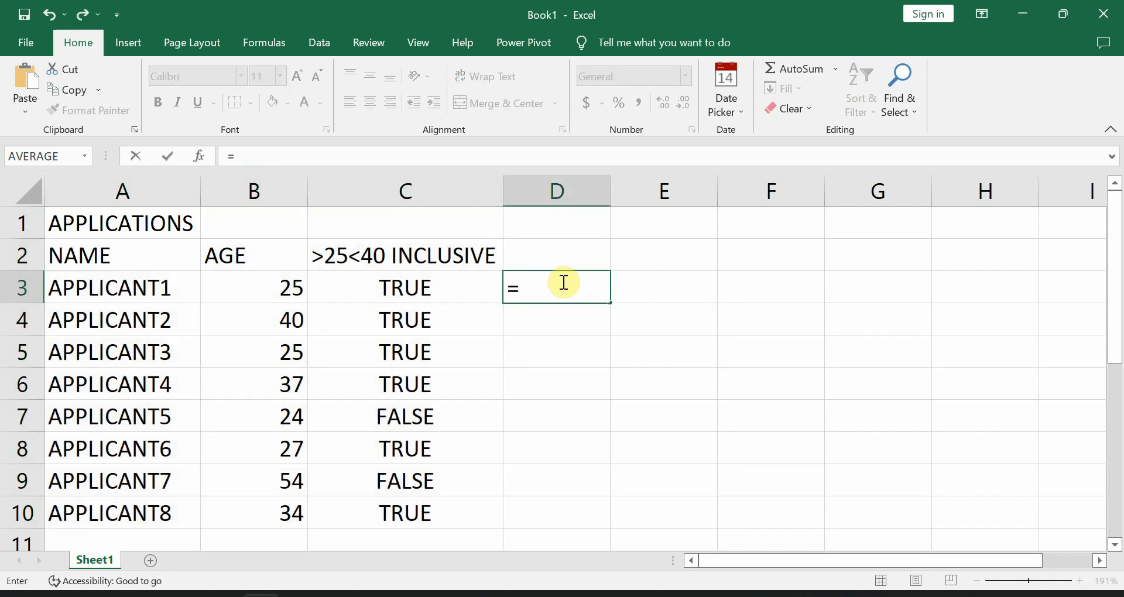
text(OR)
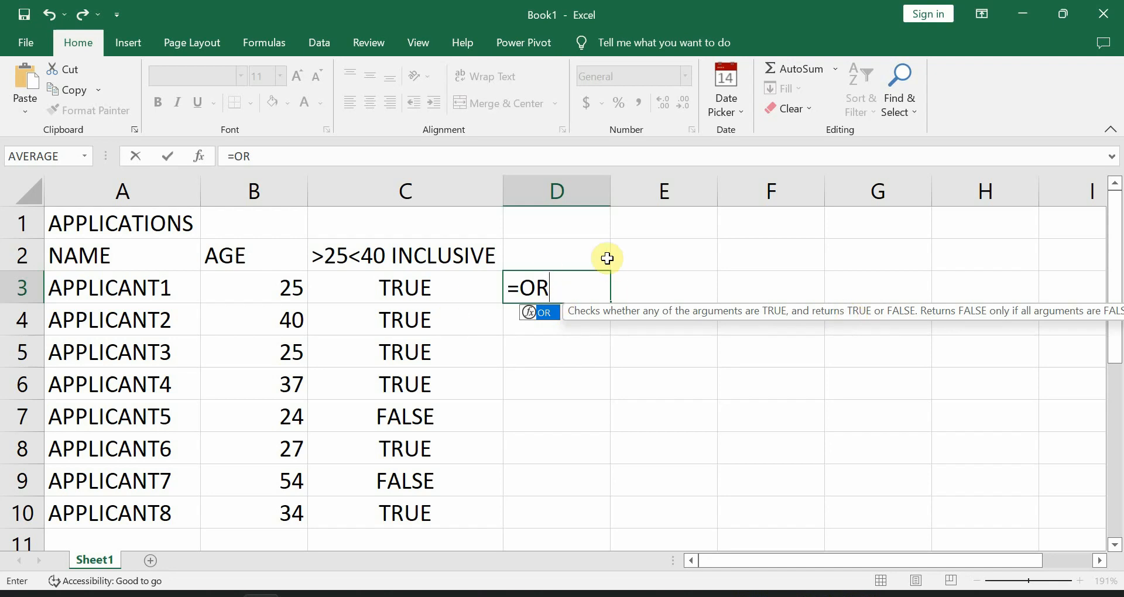
key(BackSpace)
key(BackSpace)
key(BackSpace)
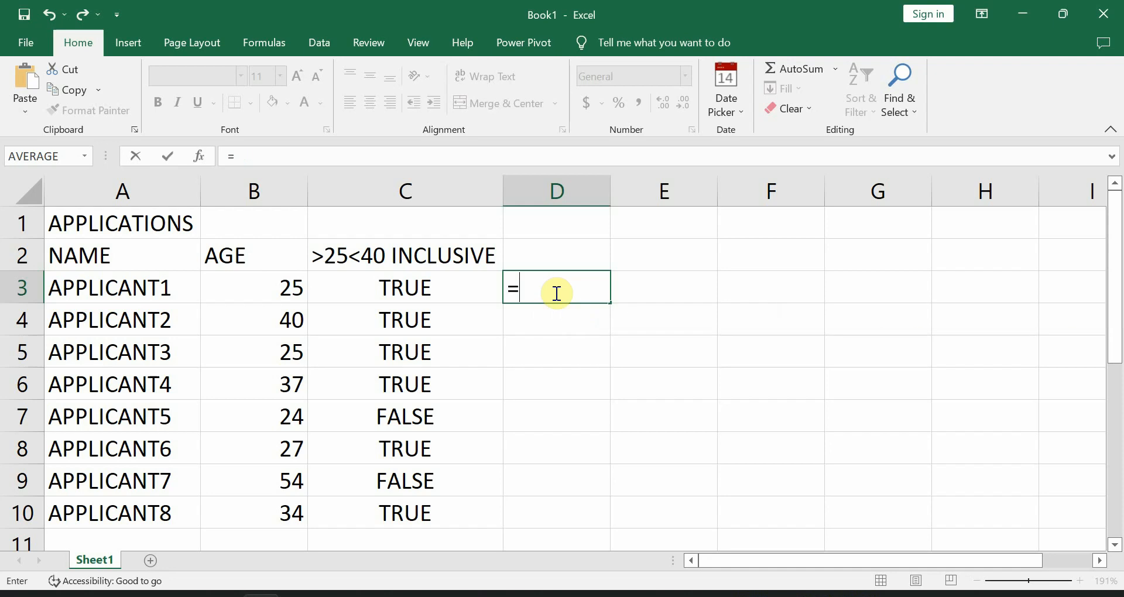
key(Escape)
Step: Copy the >25<40 INCLUSIVE header from C2 into D2
click(389, 255)
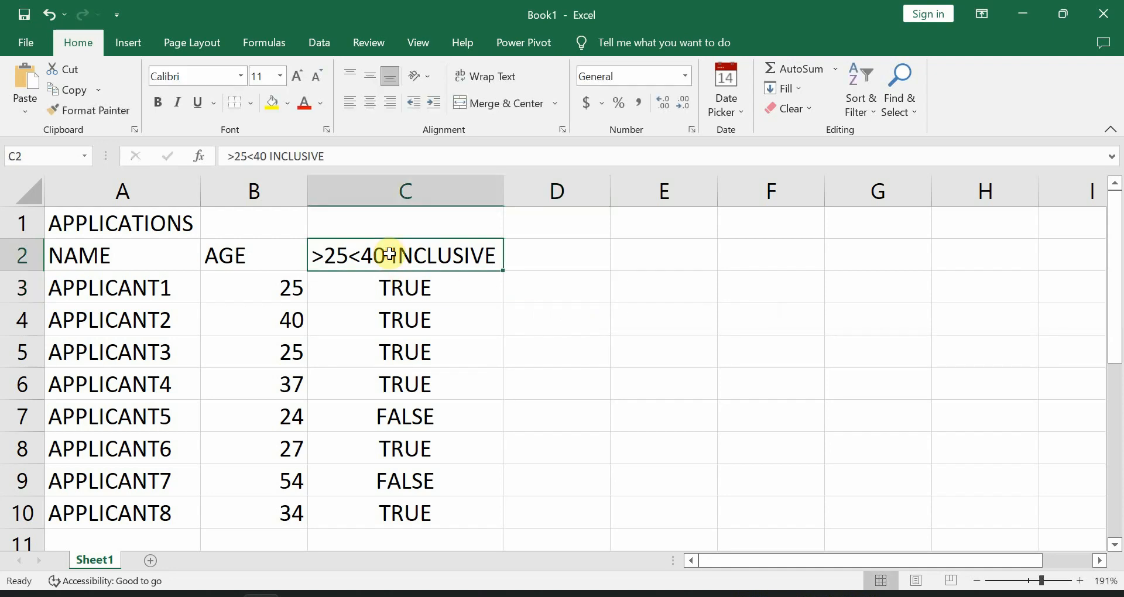
key(ctrl+c)
click(545, 254)
right_click(553, 253)
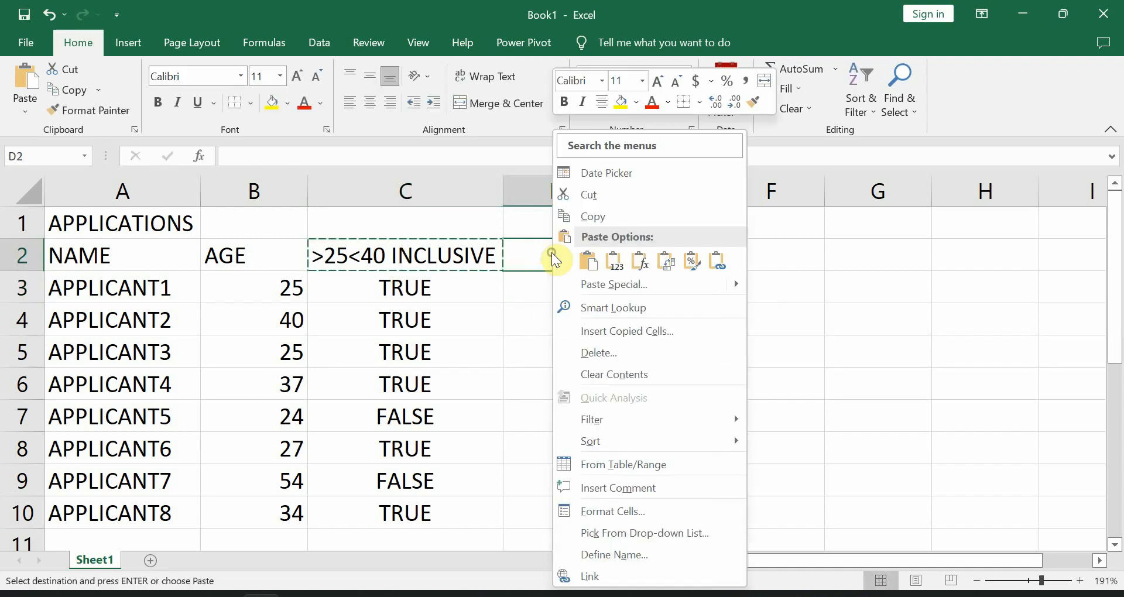
click(622, 269)
Step: Start a formula in cell D3 with an OR function whose first argument opens a nested IF function
click(559, 291)
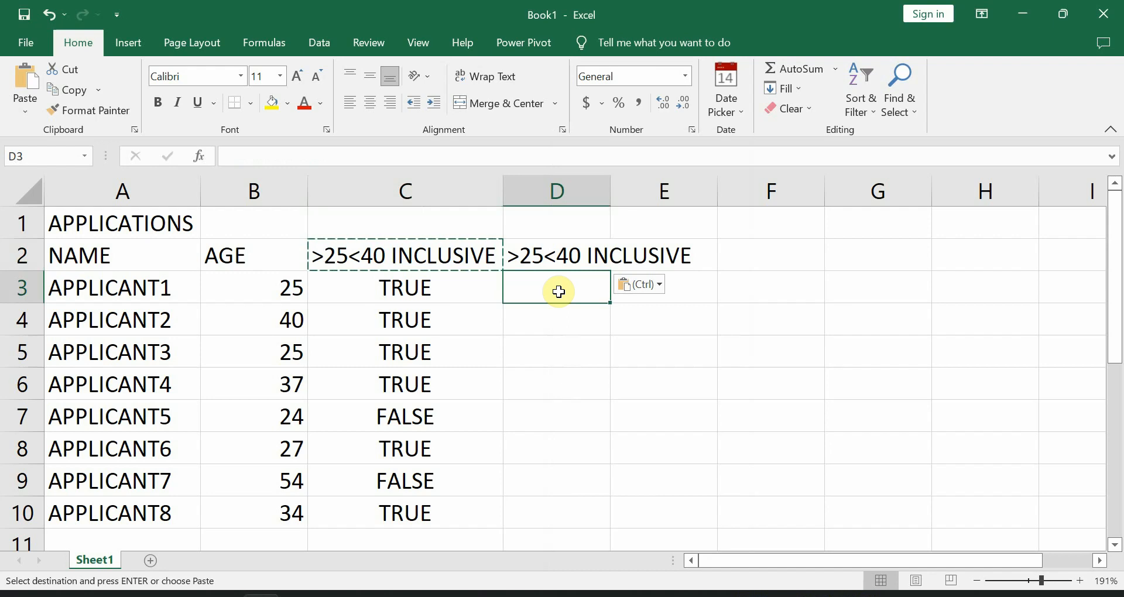
text(=)
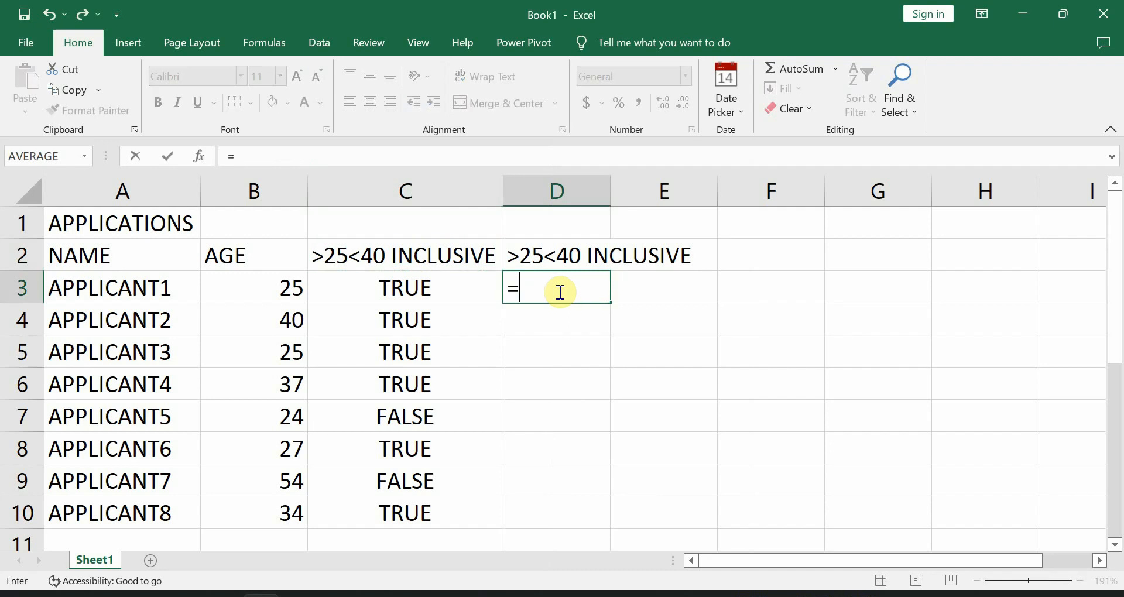
text(OR)
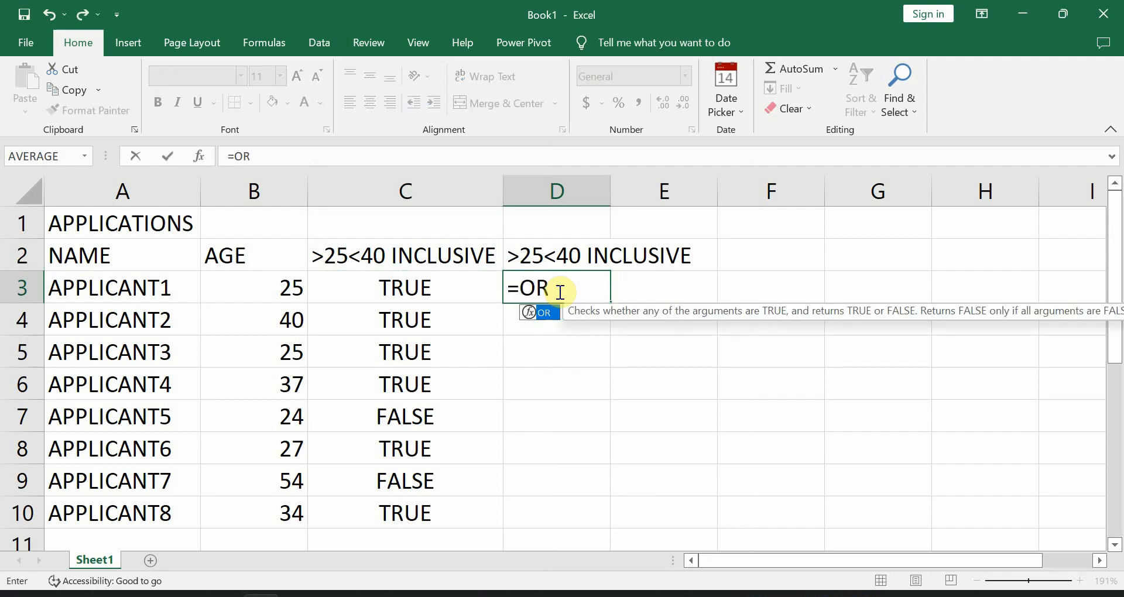
text((IF)
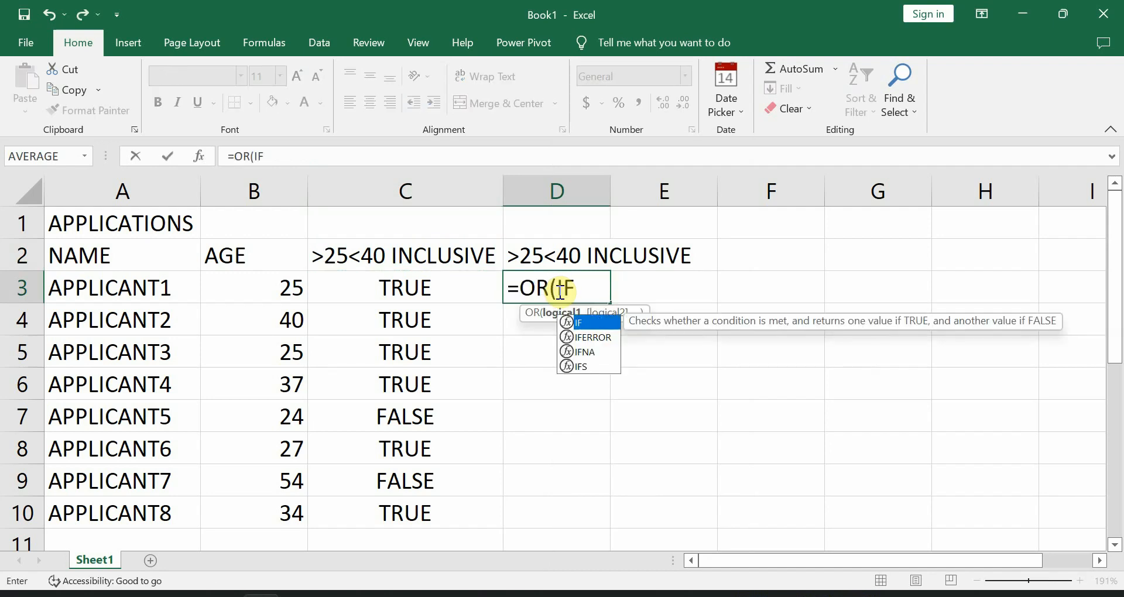
key(BackSpace)
key(BackSpace)
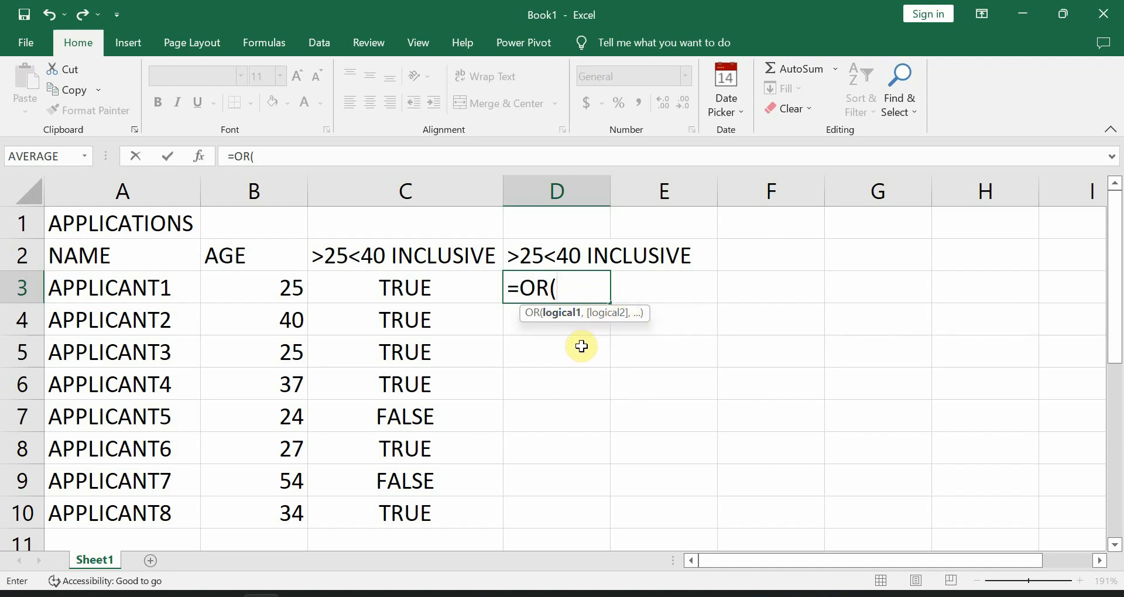
text(IF)
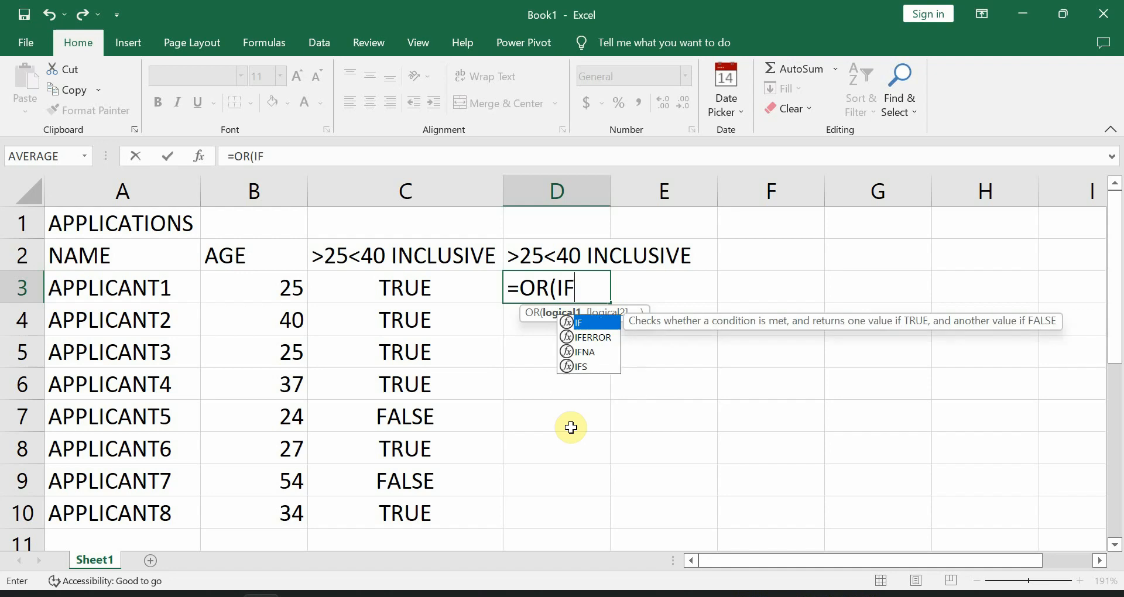
text(()
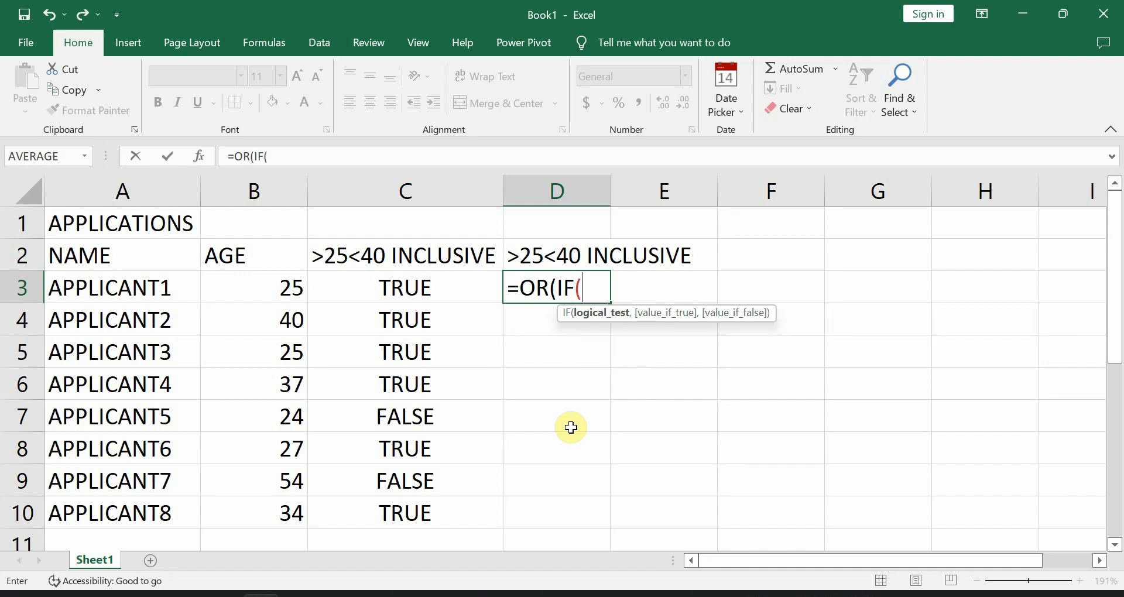
Step: Complete the first nested IF of the OR formula with the test B3>=25, returning TRUE if met and FALSE otherwise
click(267, 289)
text(>)
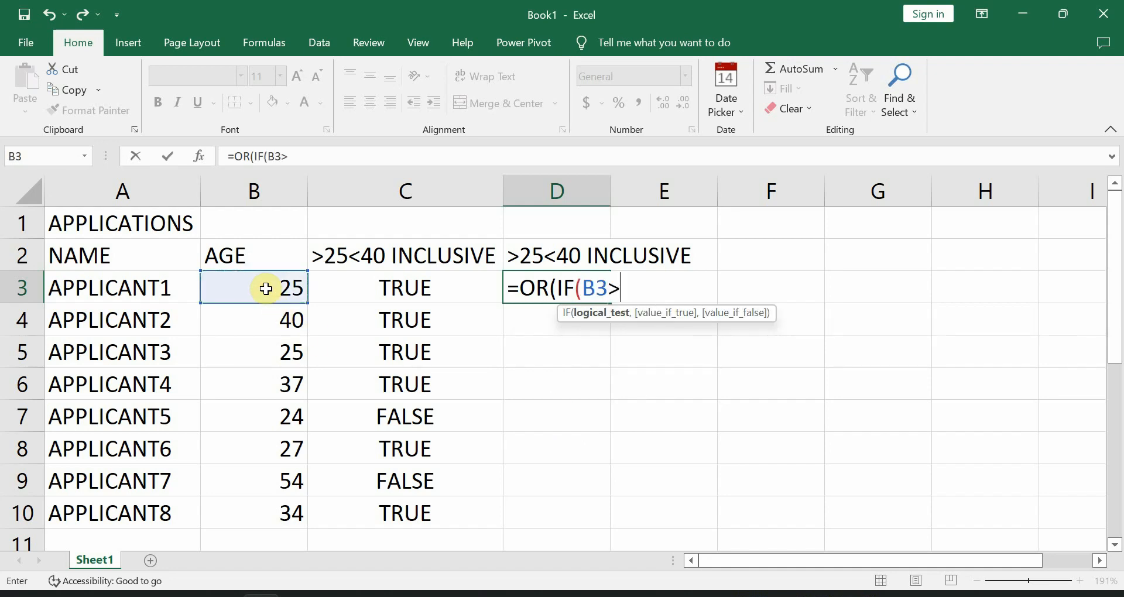
text(=25, TRUE)
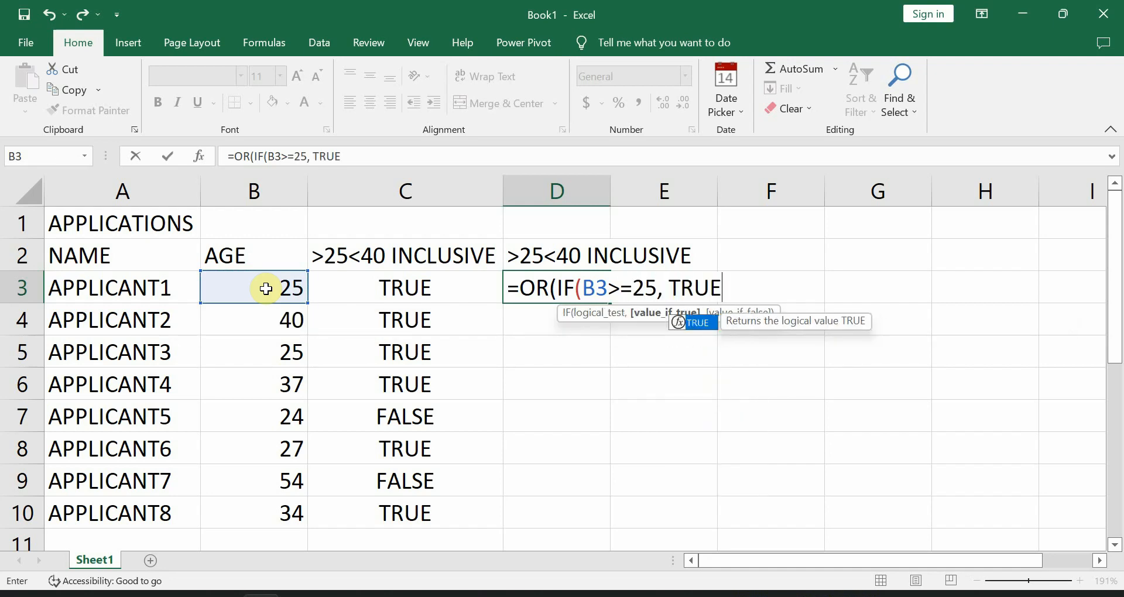
text(, FA)
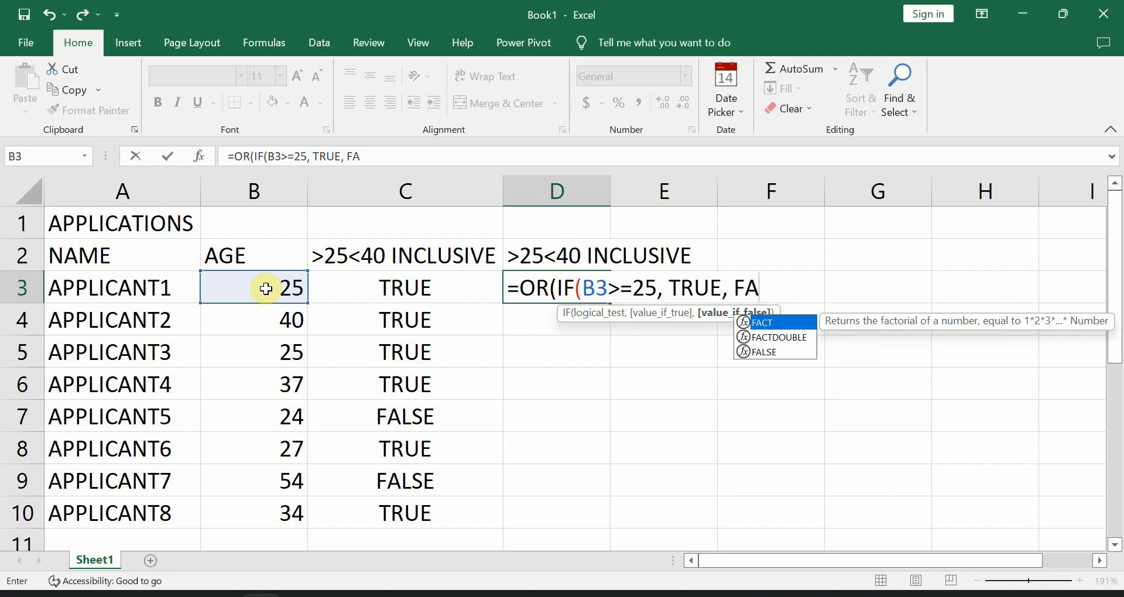
text(LSE)
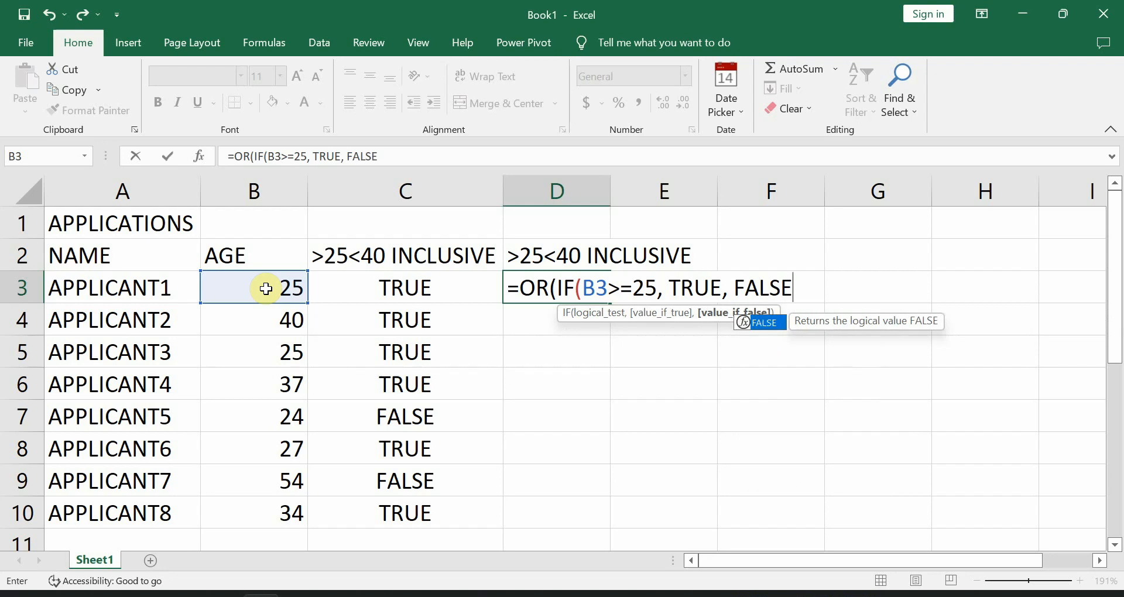
text(), )
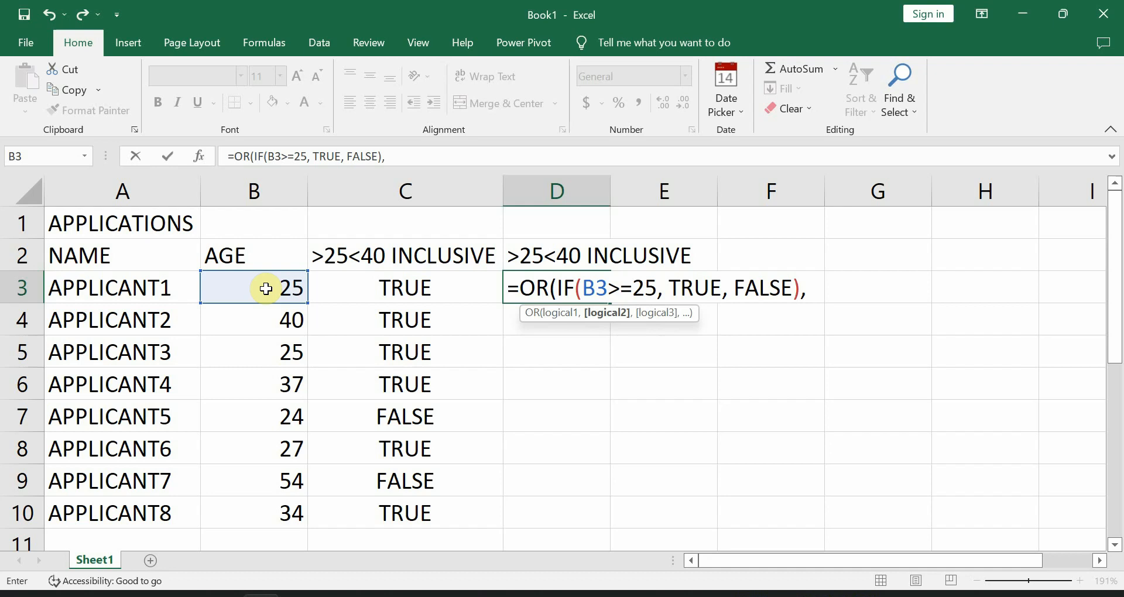
Step: Add a second nested IF to the OR formula in D3 testing B3<=40, returning TRUE or FALSE, and enter the formula
text(IF()
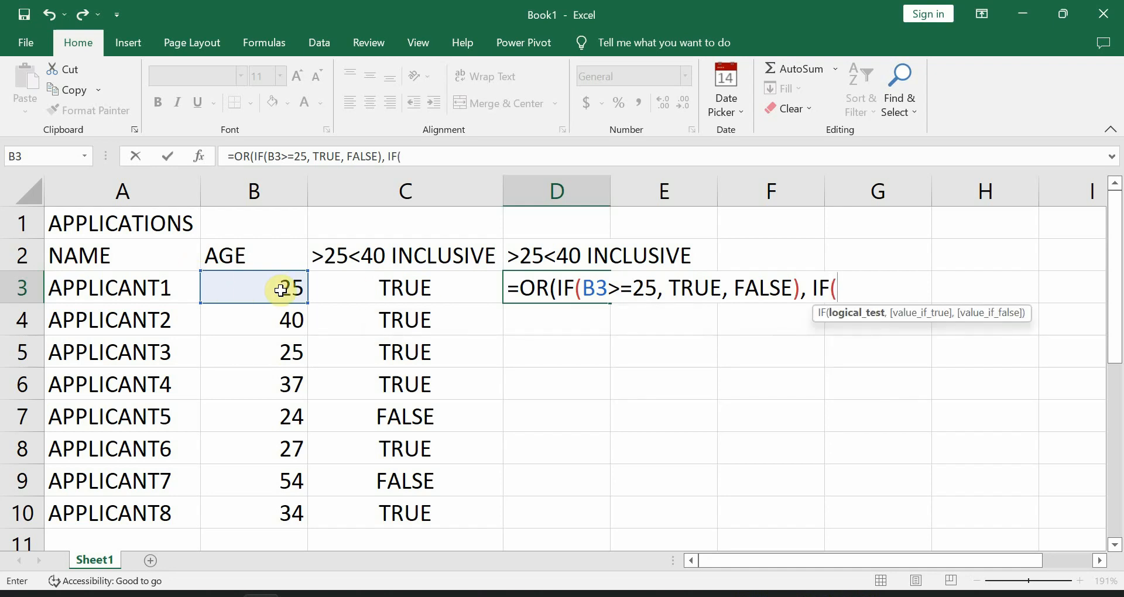
click(281, 290)
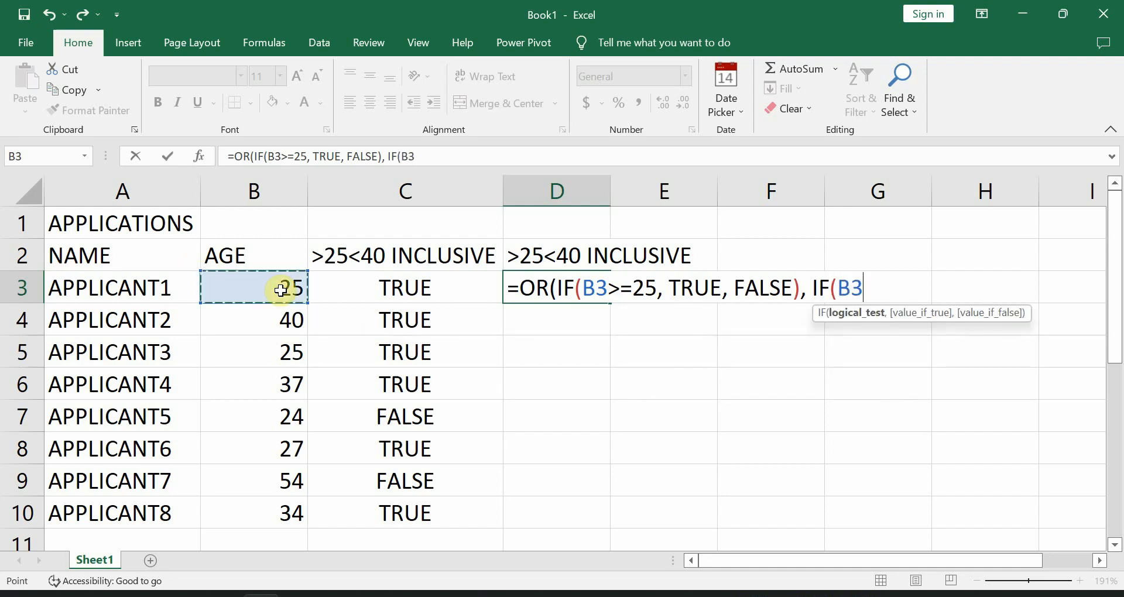
text(<=40)
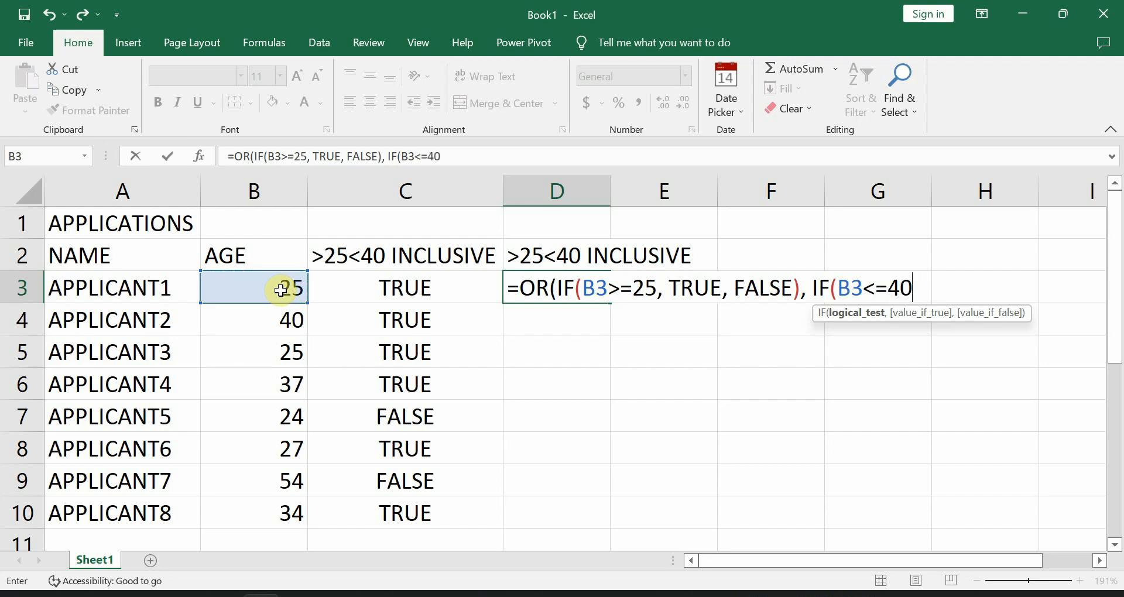
text(, )
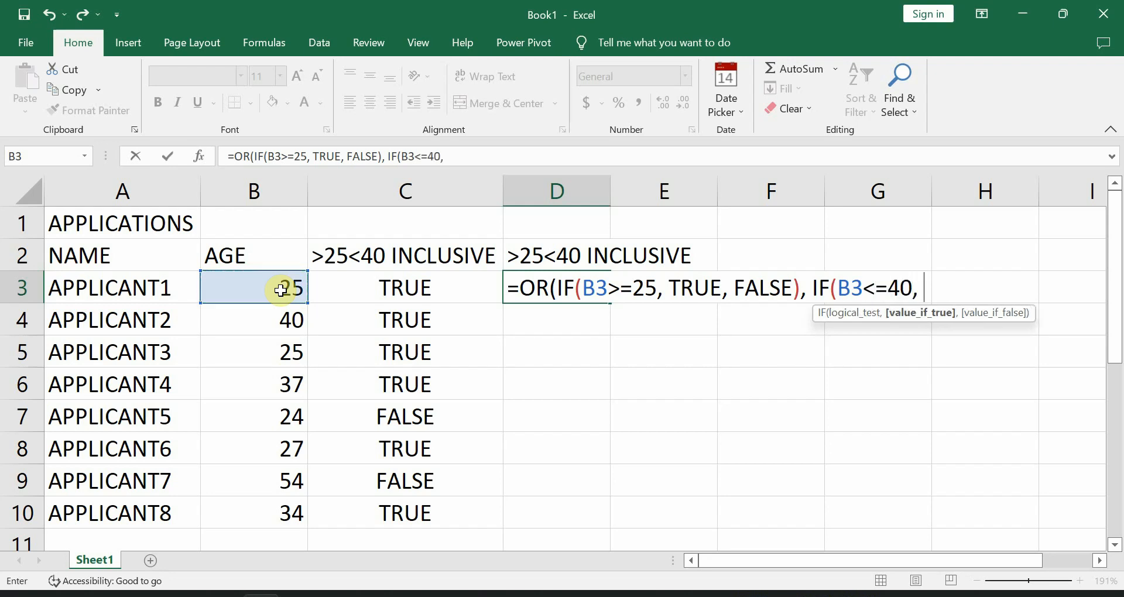
text(TRUE)
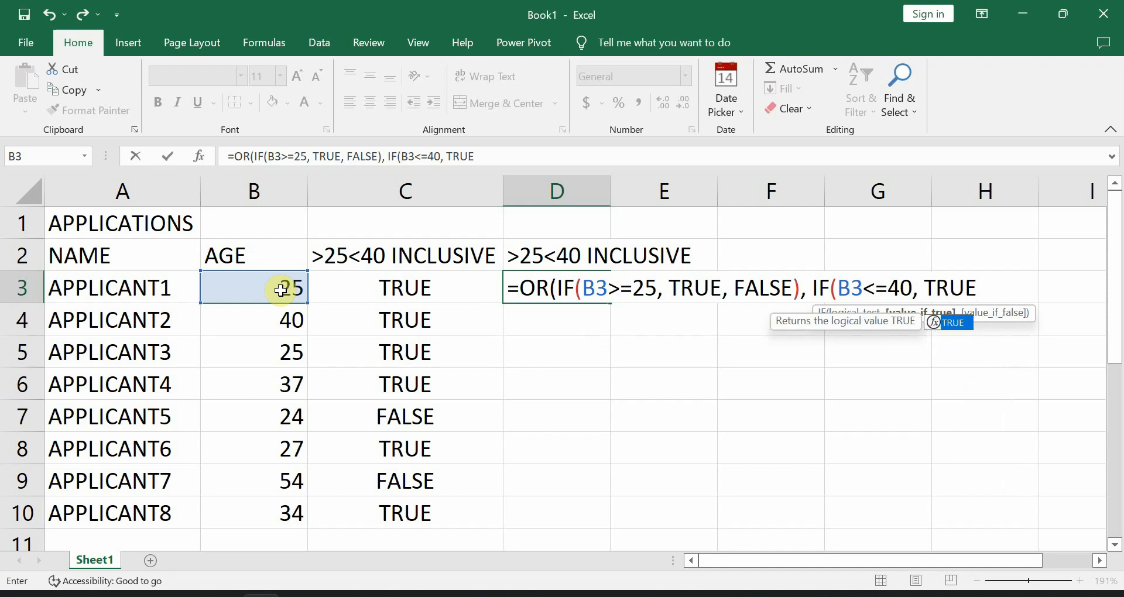
text(, FALSE)
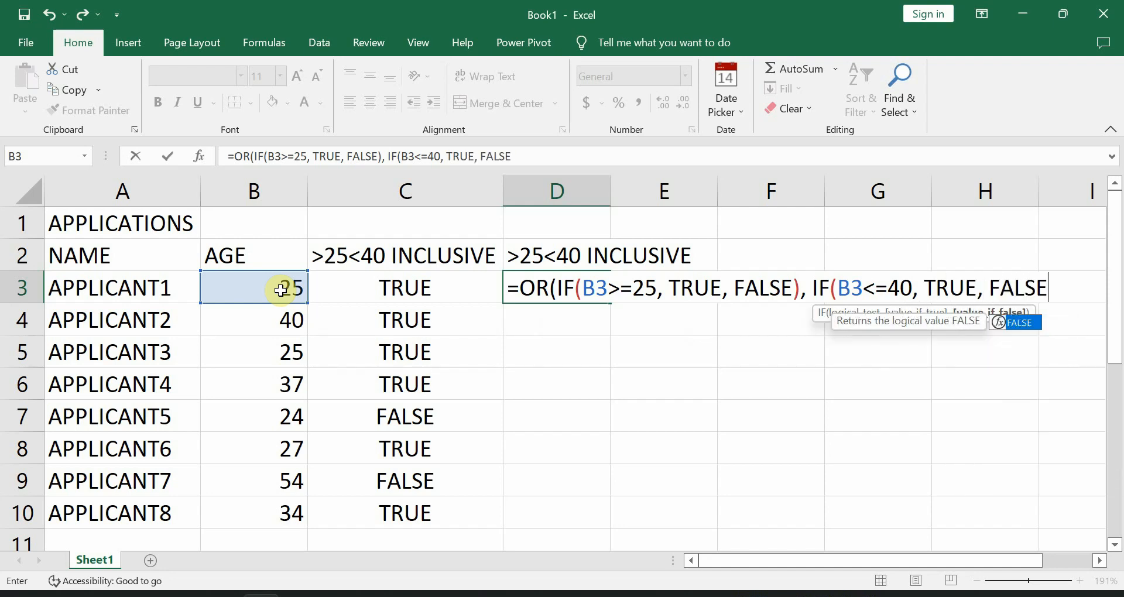
text()))
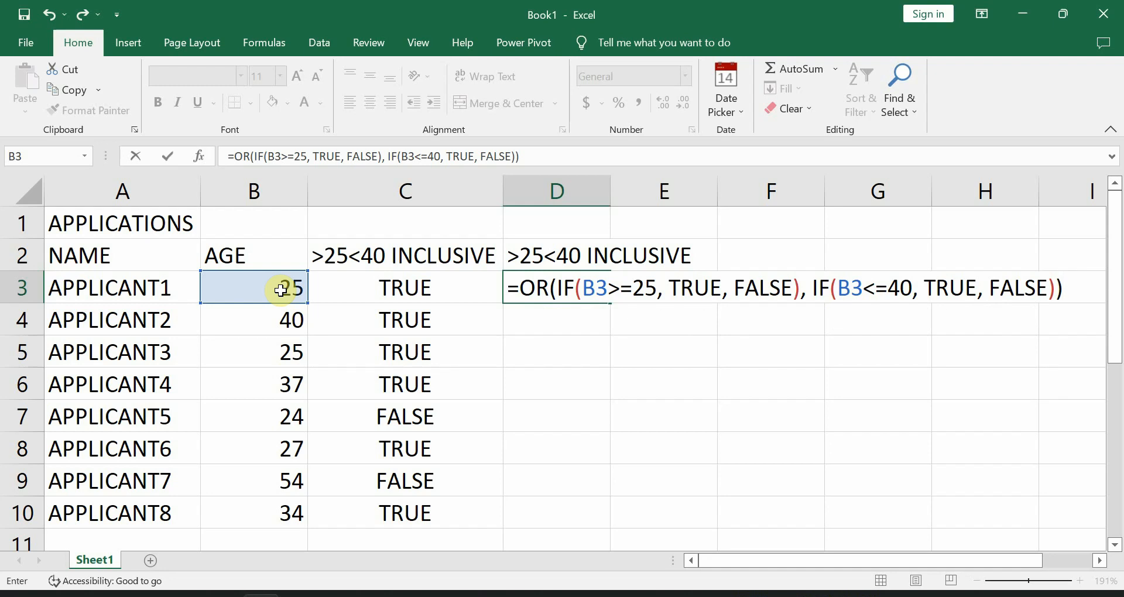
key(Return)
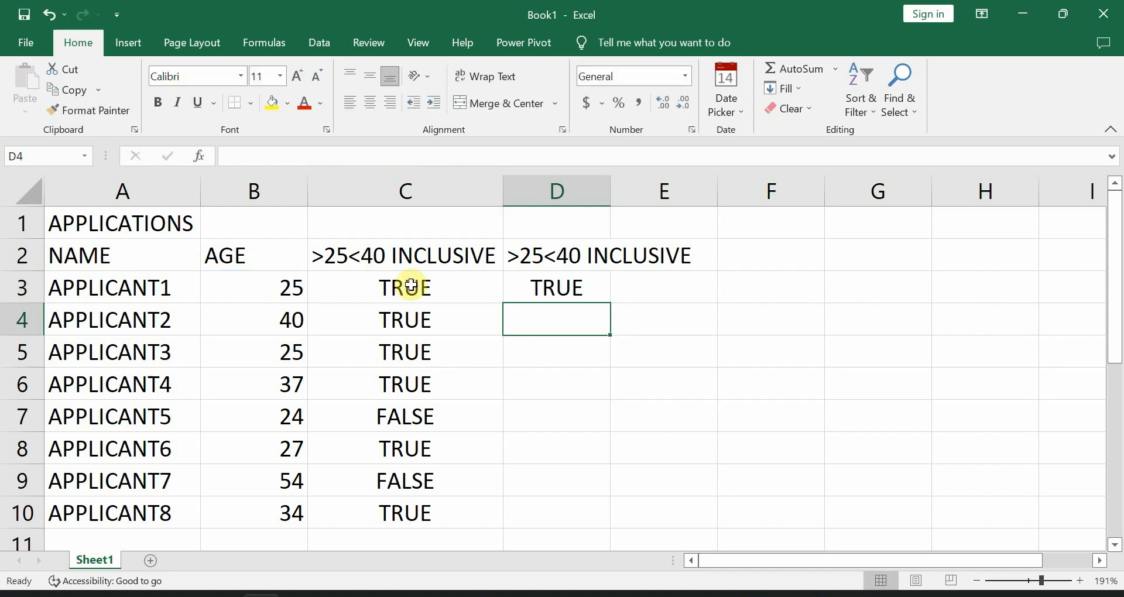
Step: Review the completed OR formula in cell D3 without changing it
click(530, 292)
double_click(574, 291)
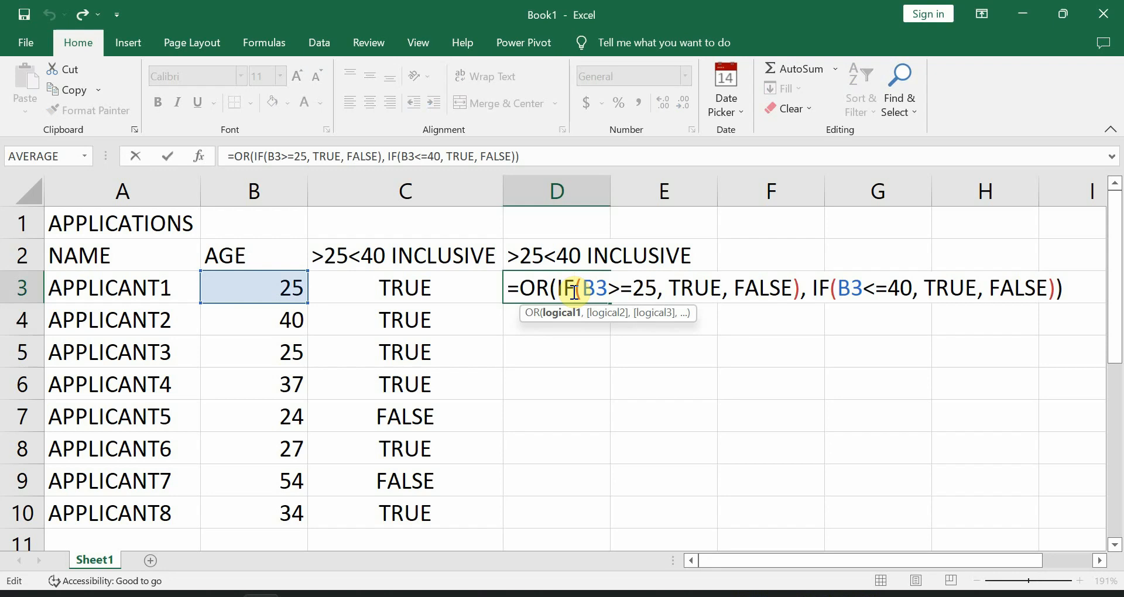
key(Return)
click(597, 286)
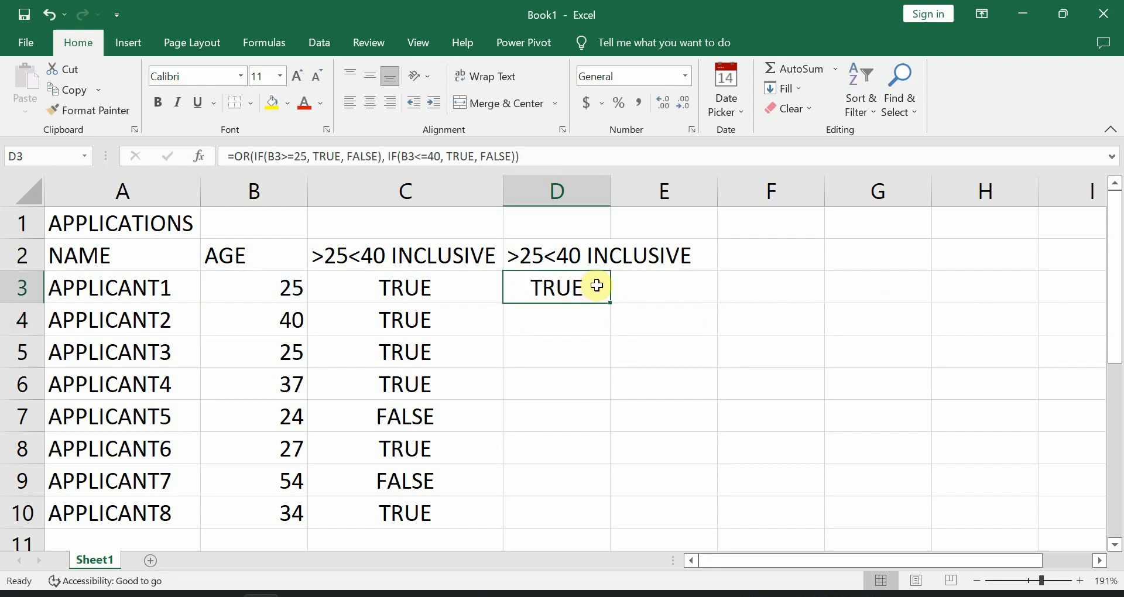
Step: Label the two result columns by entering OR in D1 and AND in C1
click(562, 223)
text(OR)
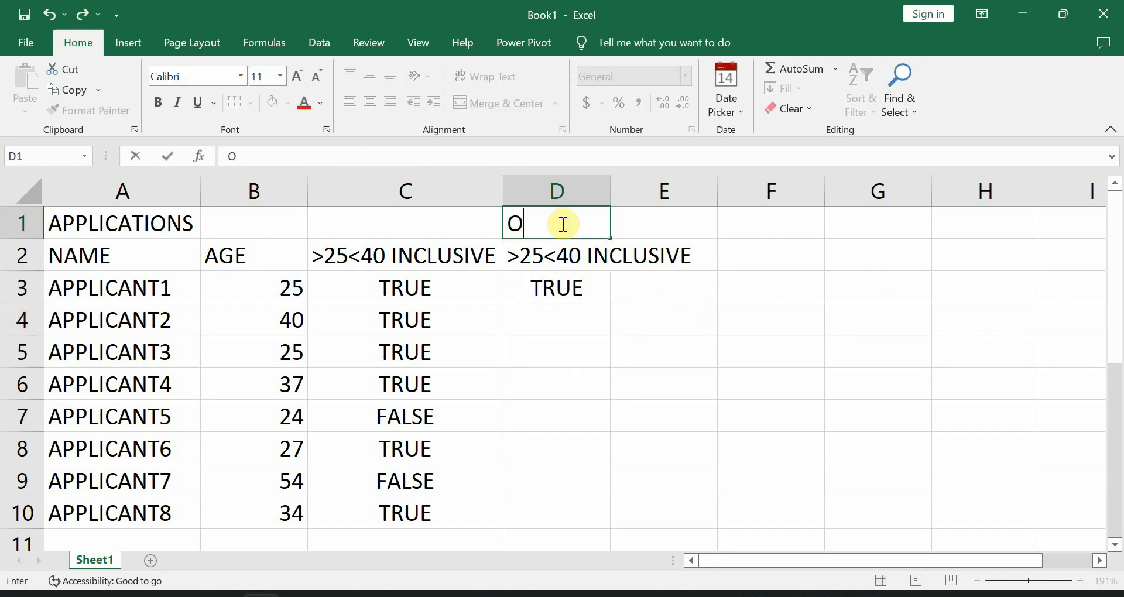
key(Left)
key(Left)
key(Right)
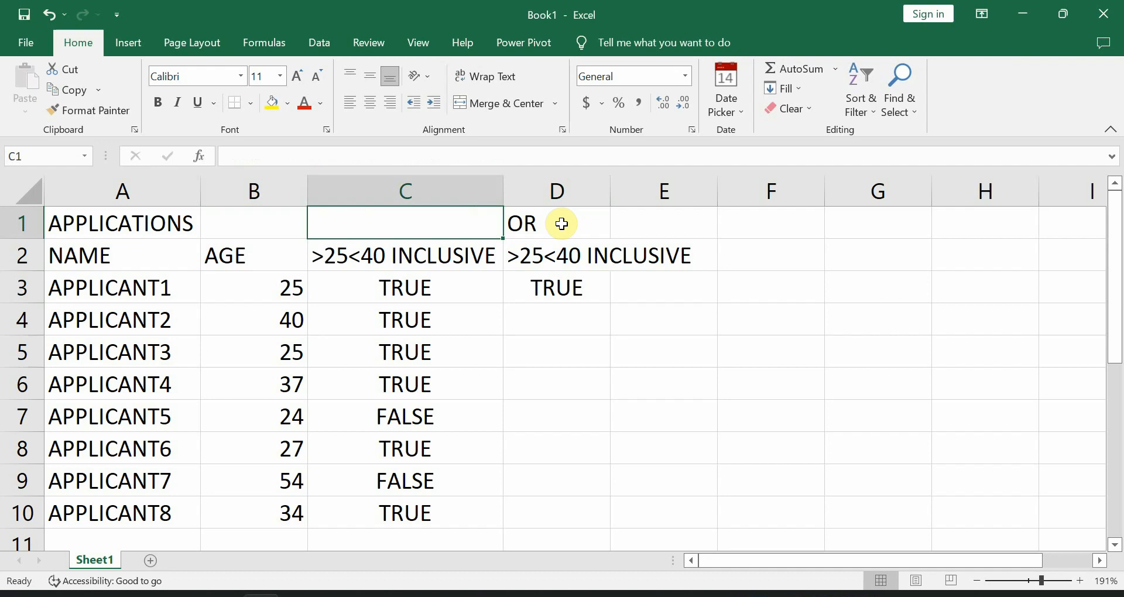
text(AND)
Step: Fill the OR formula from D3 down to D10 for all the applicants
click(604, 284)
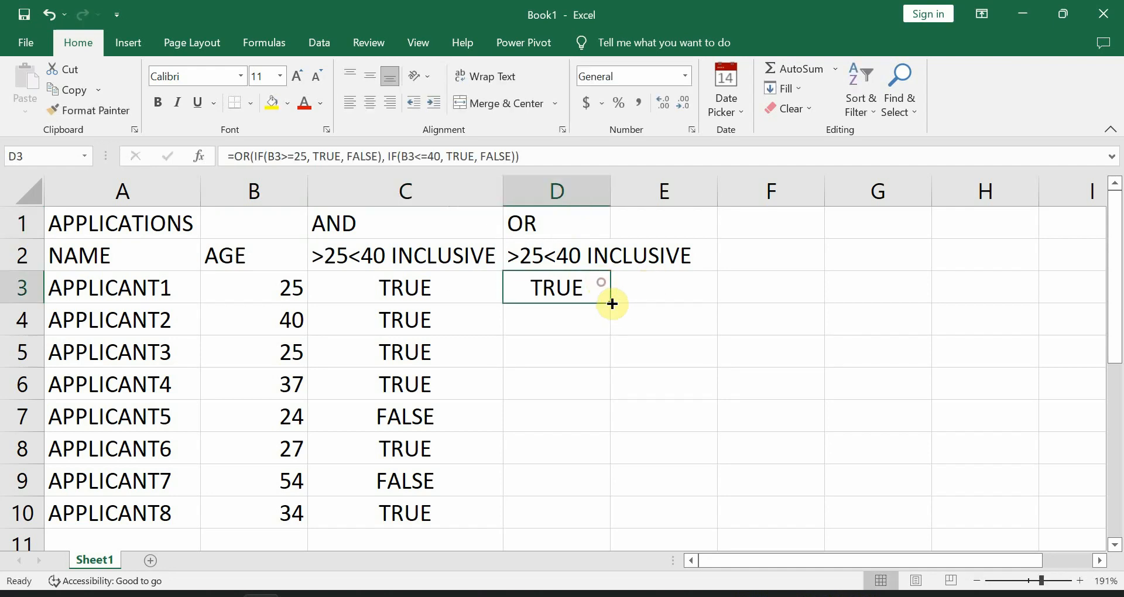
double_click(611, 304)
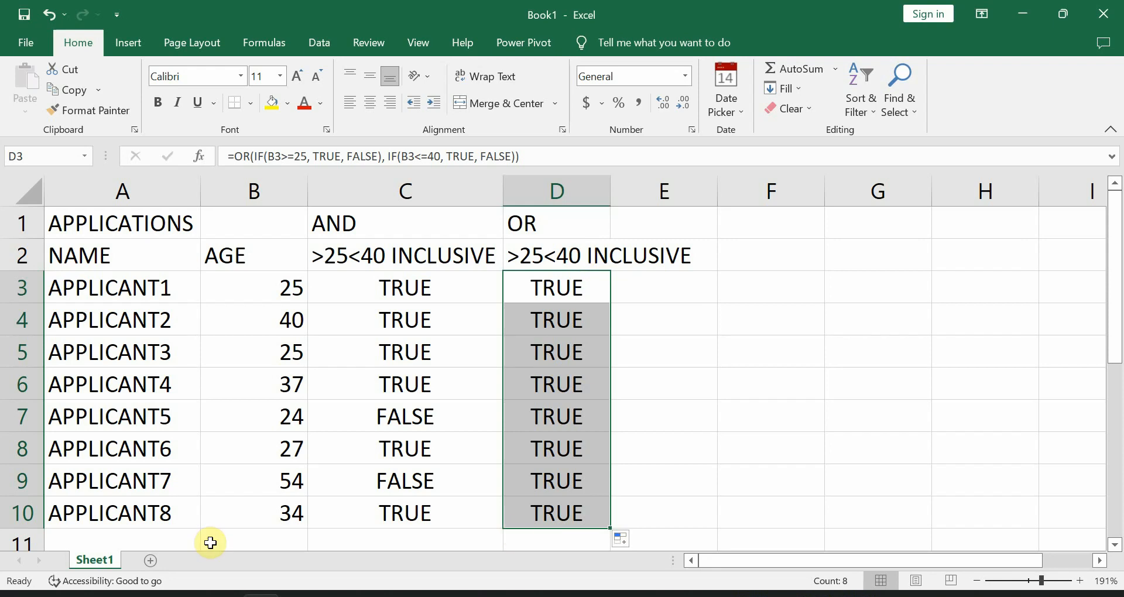
Step: Examine APPLICANT7's row and the 40 limit in its OR formula in D9, leaving the formula as it is
click(35, 475)
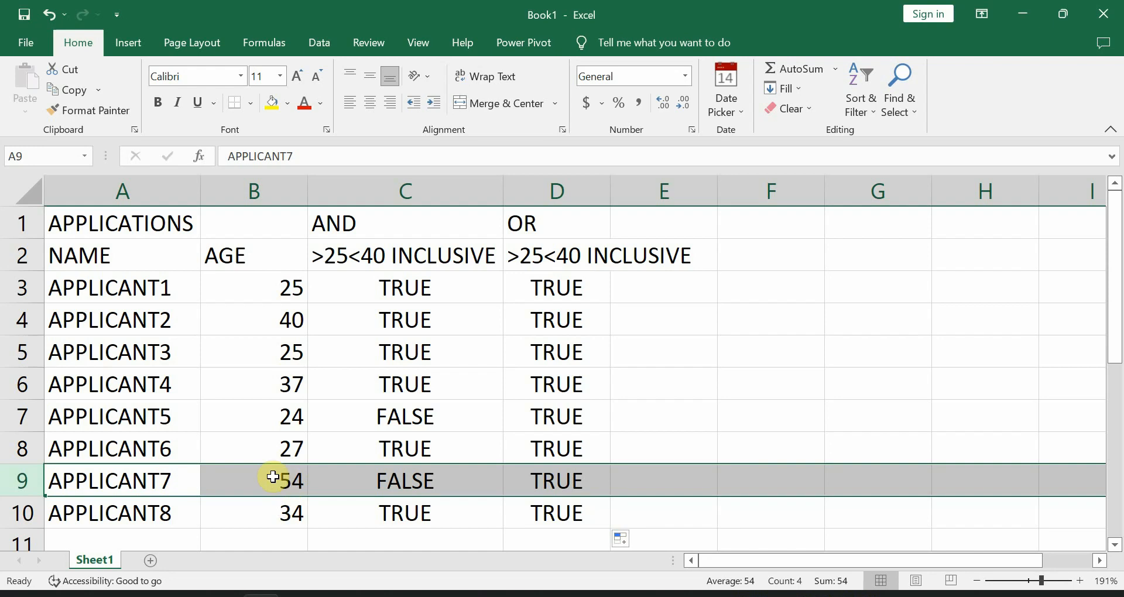
double_click(563, 482)
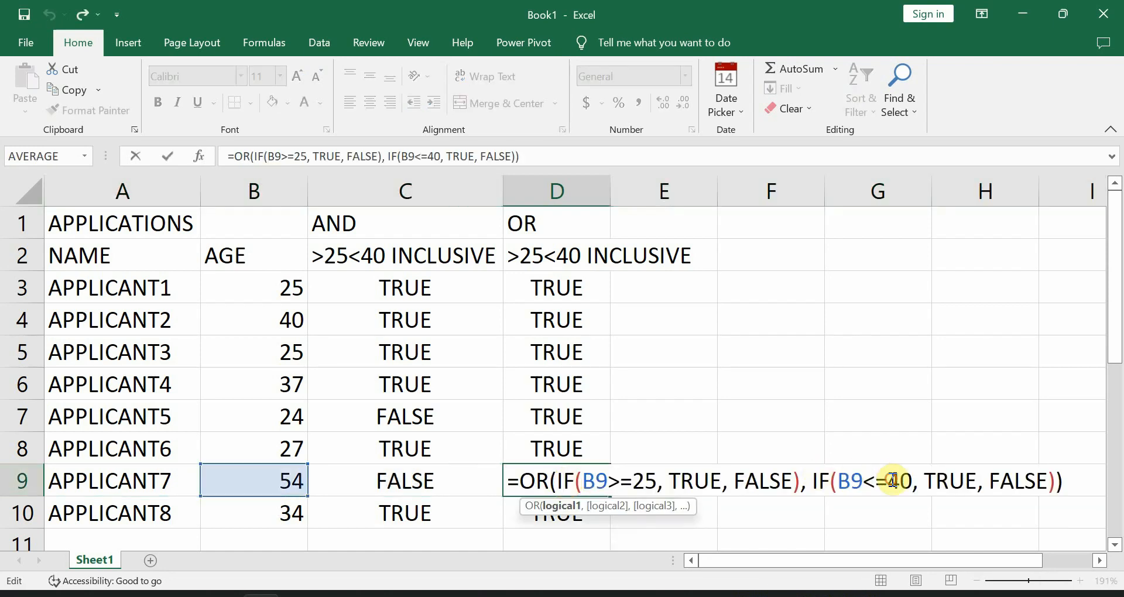
drag(887, 481, 914, 485)
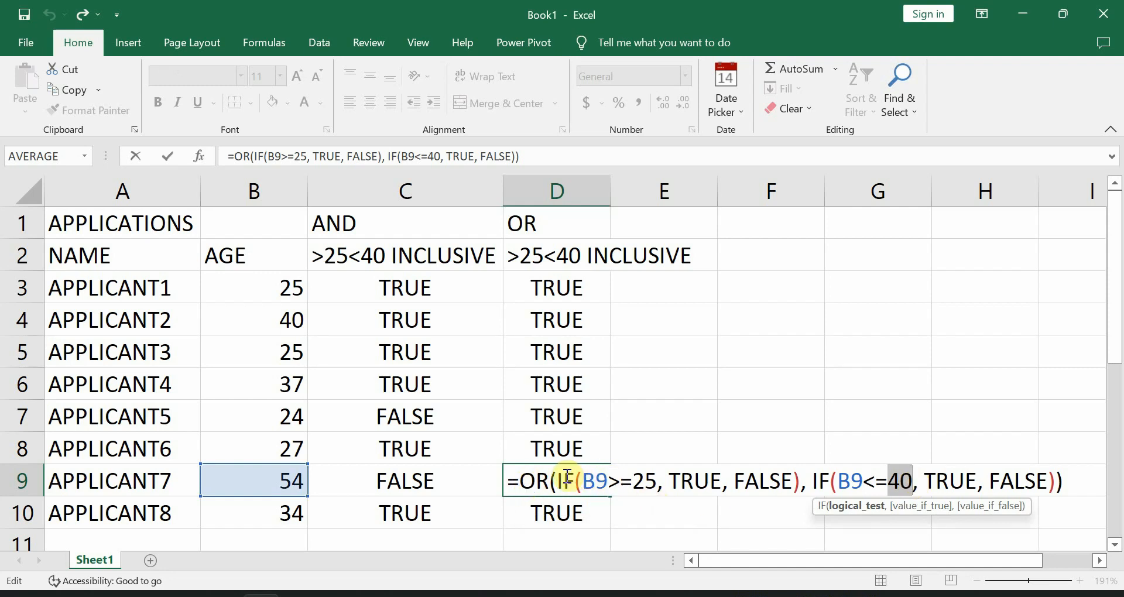
key(Return)
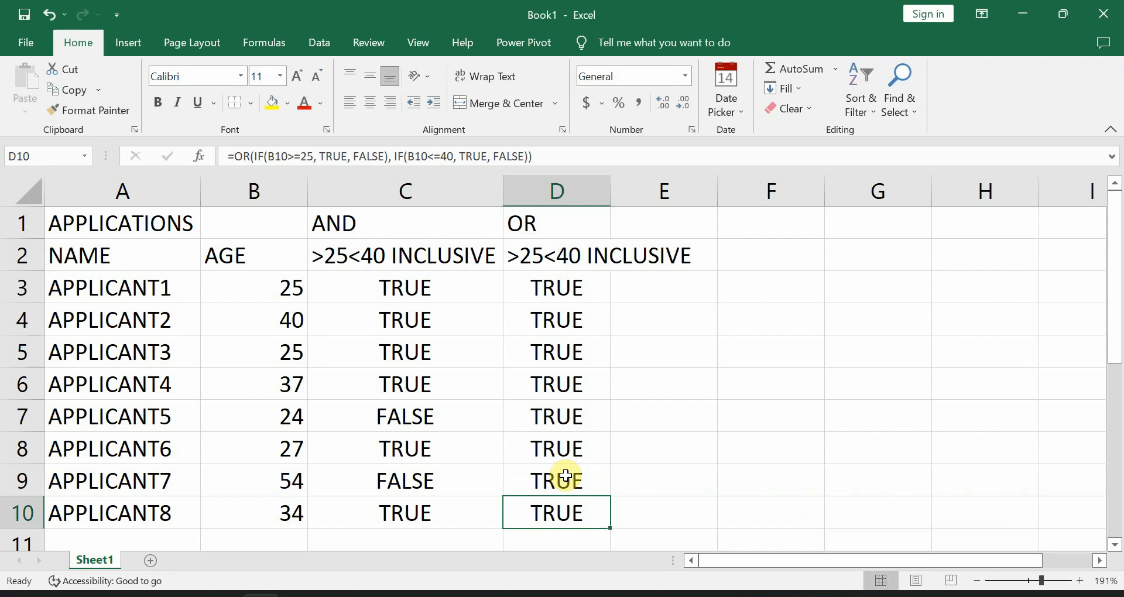